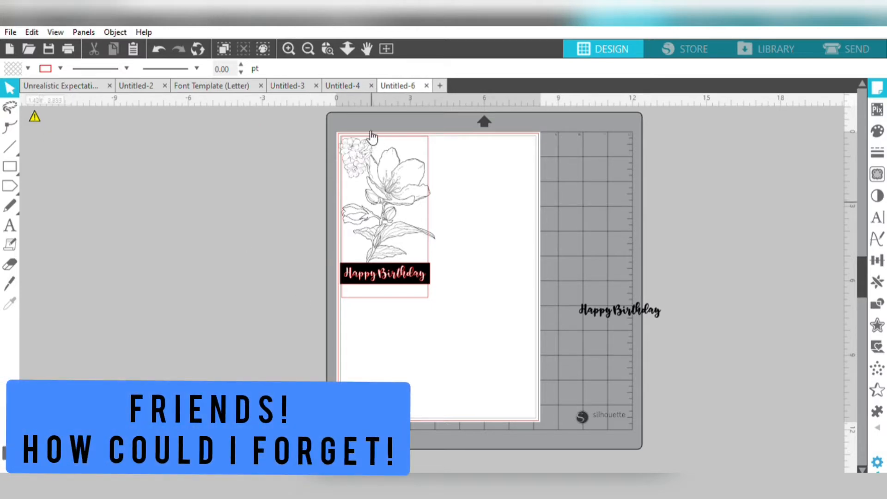
- Move the small flower cluster off the page and scale it proportionally to a height of 5 in
drag(356, 175, 273, 311)
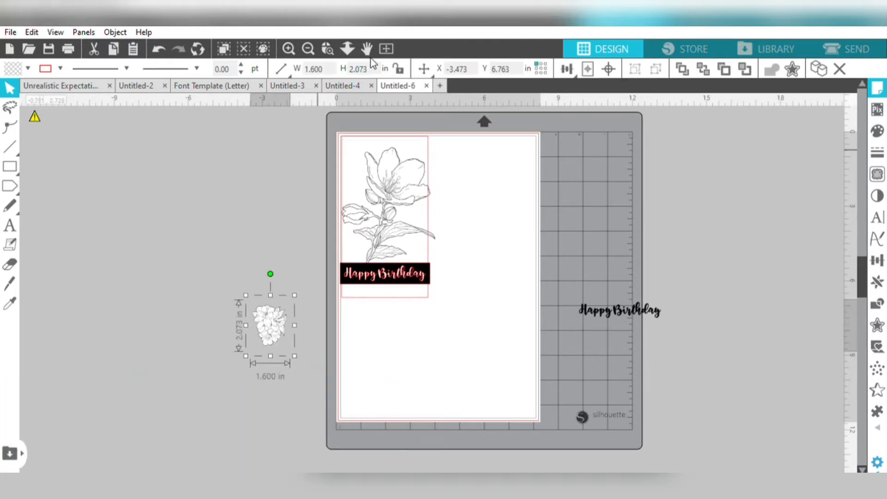
click(400, 65)
double_click(358, 69)
text(5.001)
key(Return)
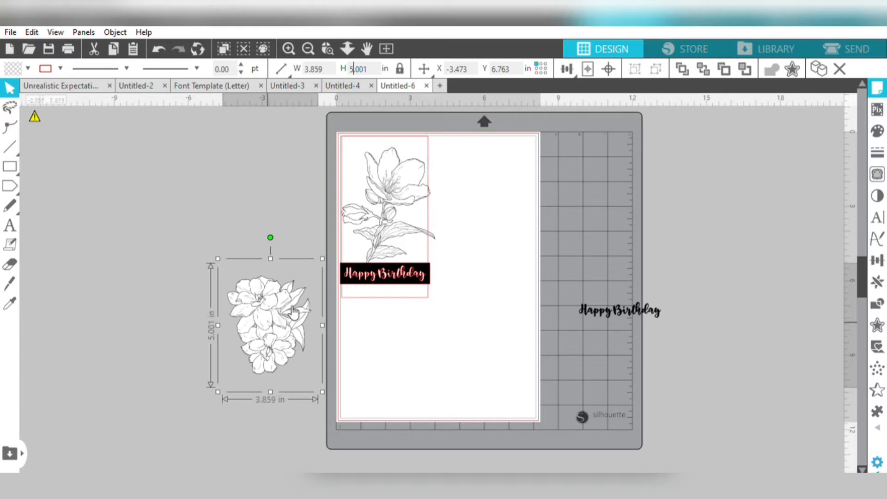
- Move the Happy Birthday card design off the page and place the enlarged flower cluster in the page's upper-left area
drag(293, 312, 489, 317)
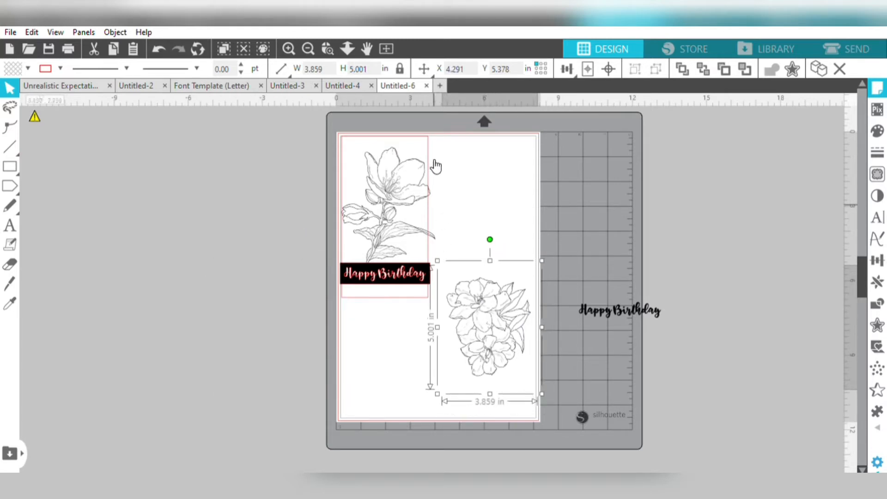
click(364, 145)
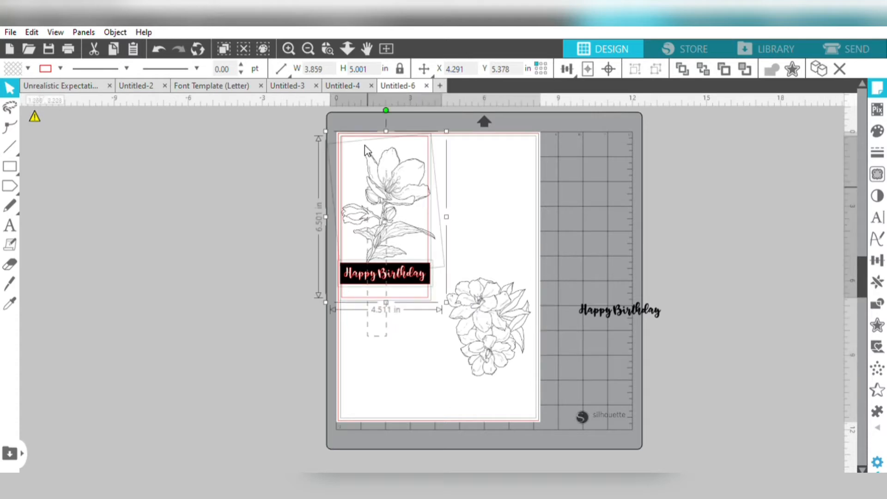
drag(398, 184, 184, 198)
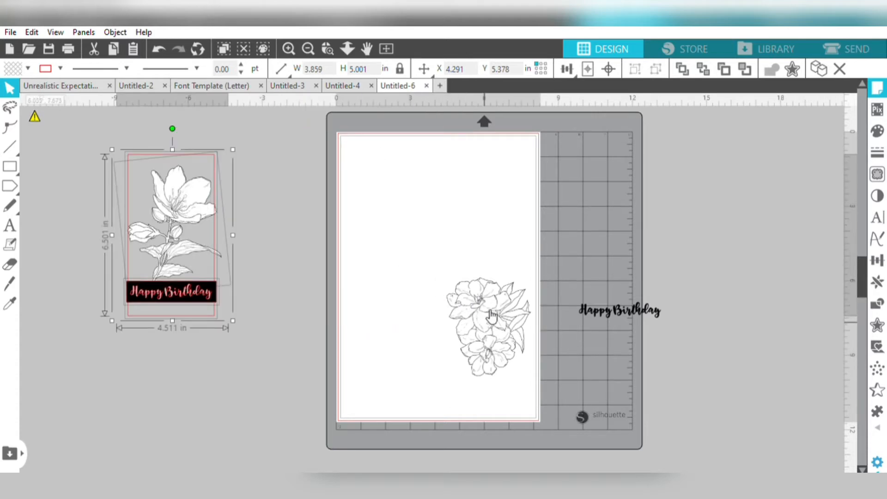
drag(492, 316, 411, 188)
key(Escape)
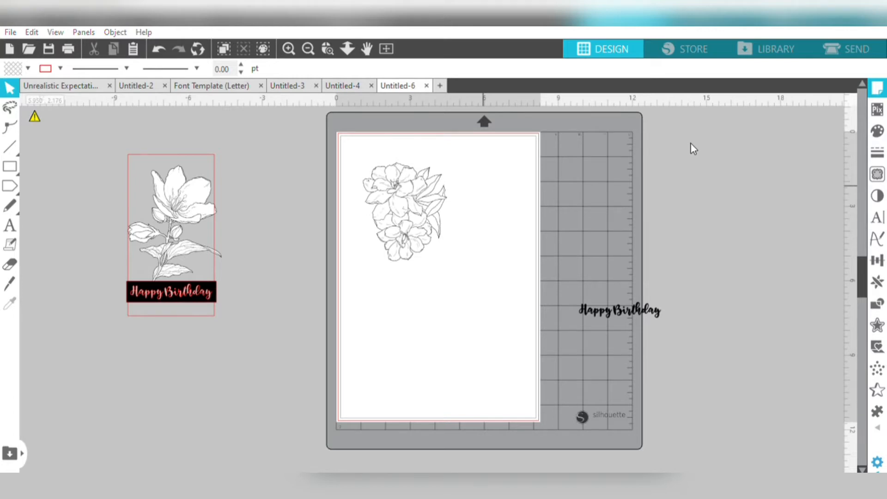
- Turn on the registration marks and position the flower cluster inside the cut border of the A4 page
click(670, 148)
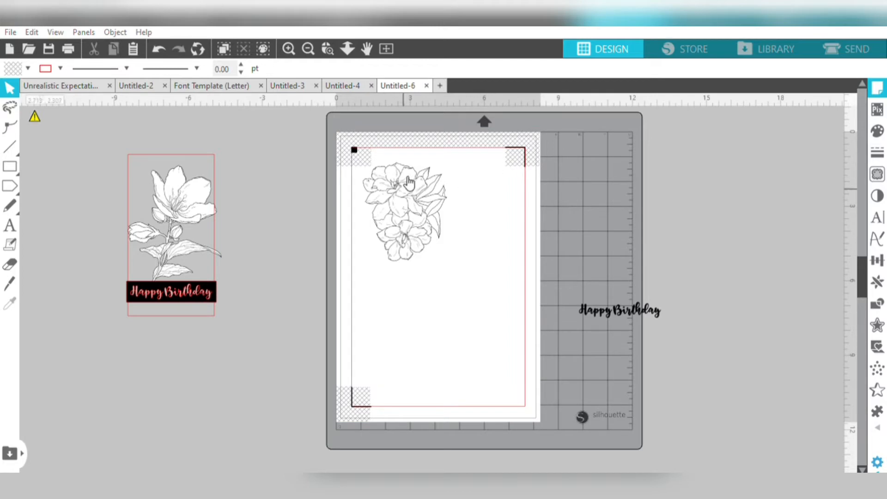
drag(408, 182, 418, 186)
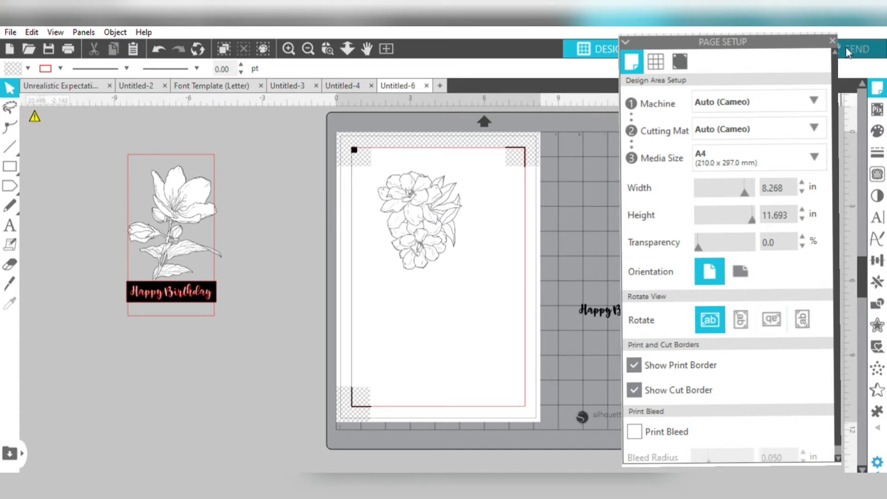
click(832, 40)
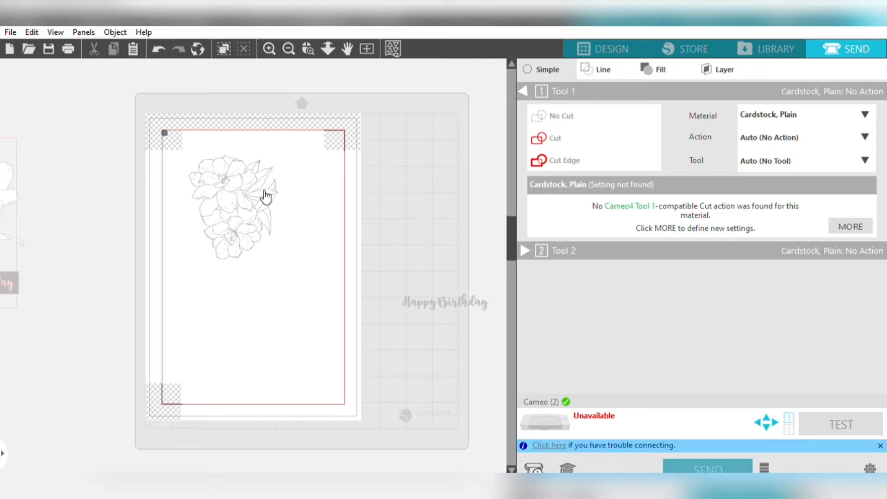
click(596, 38)
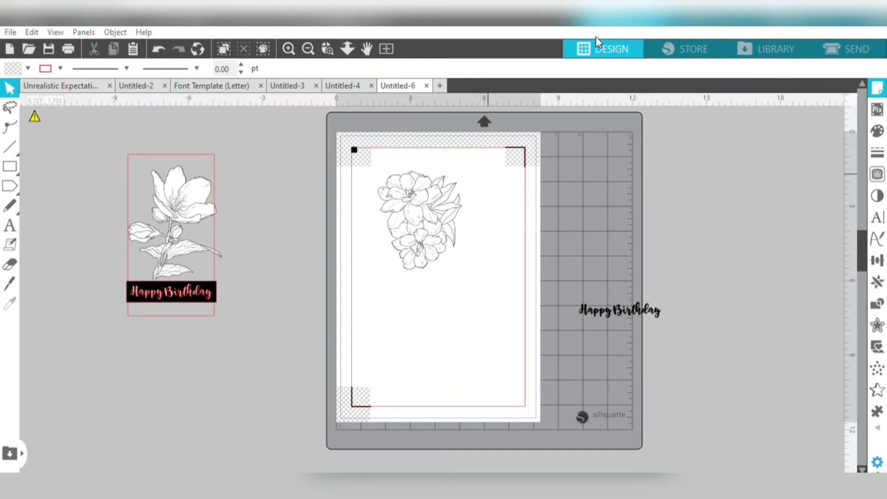
- Define a trace area enclosing the whole flower cluster
click(881, 174)
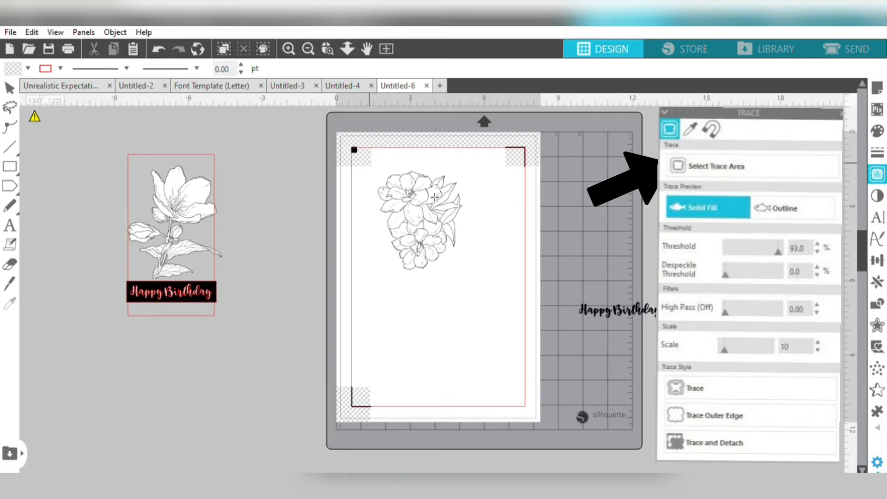
mouse_move(369, 162)
mouse_down()
mouse_move(479, 221)
mouse_move(467, 274)
mouse_move(472, 268)
mouse_up()
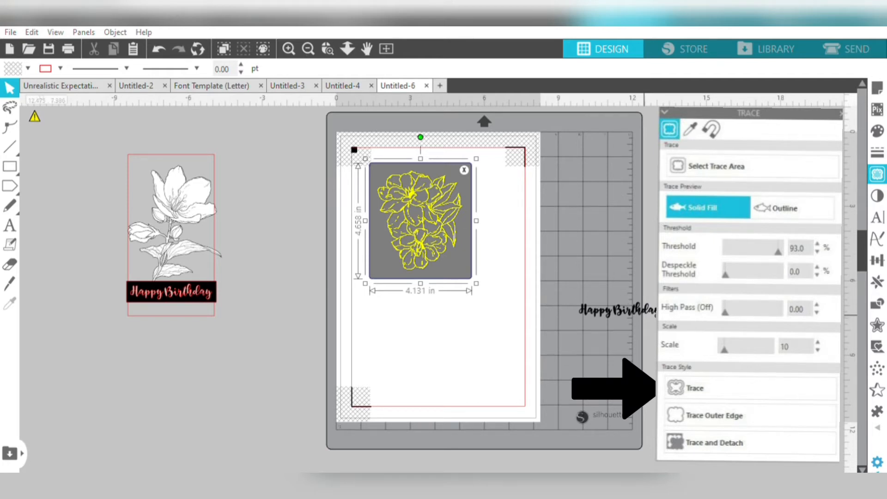
- Try the Trace style on the flower cluster, moving the image aside to compare, and undo back to the trace selection
click(695, 388)
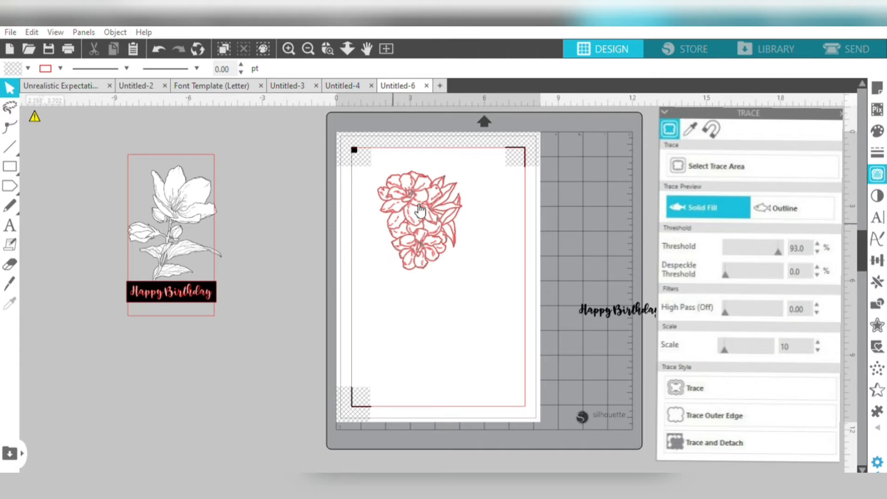
drag(417, 213, 503, 213)
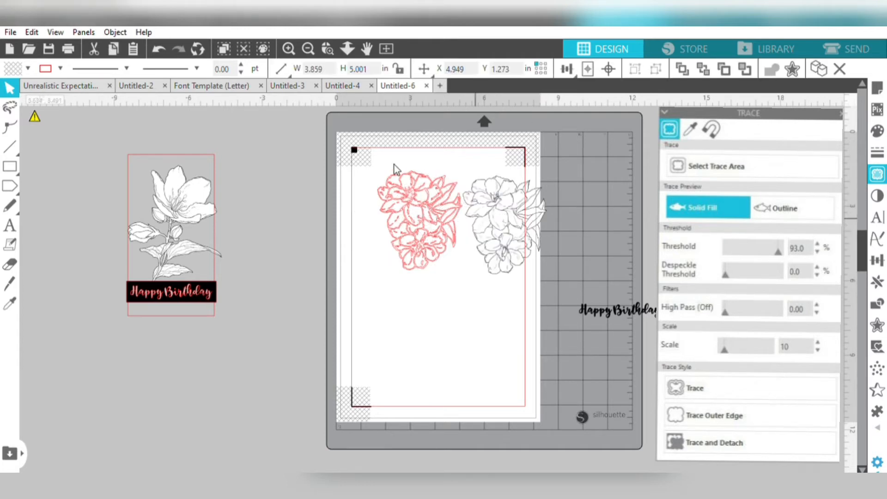
click(441, 195)
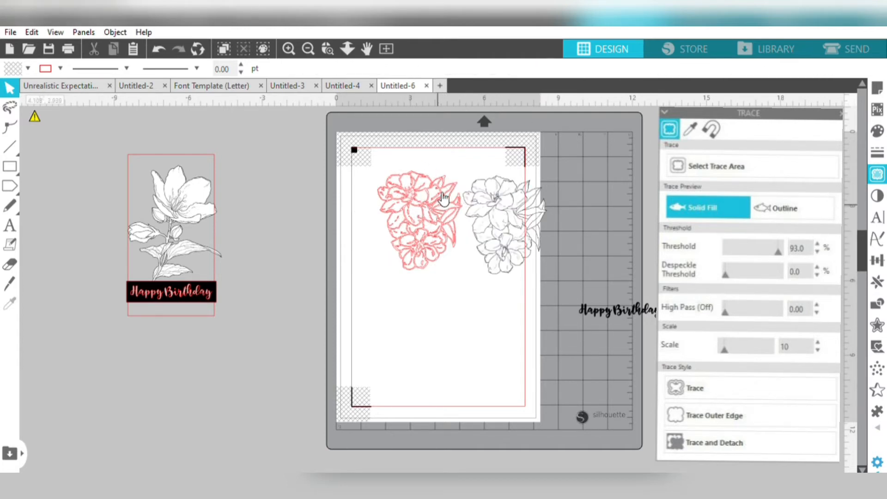
click(159, 37)
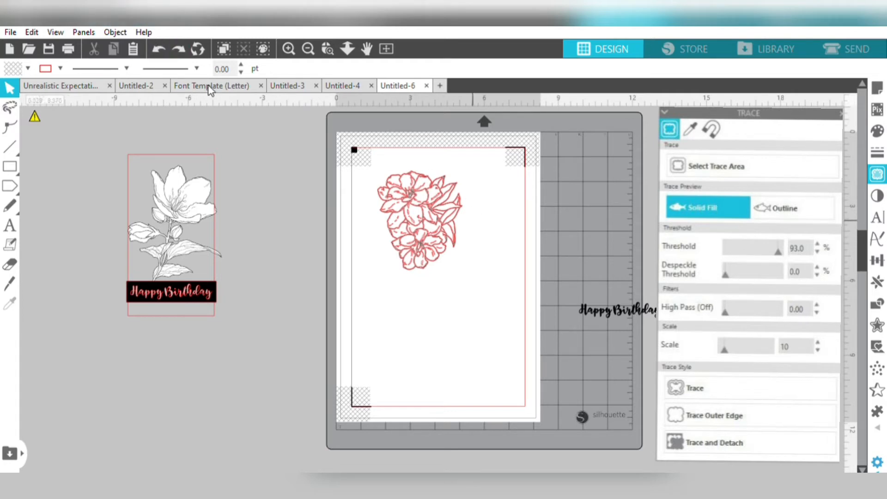
click(159, 37)
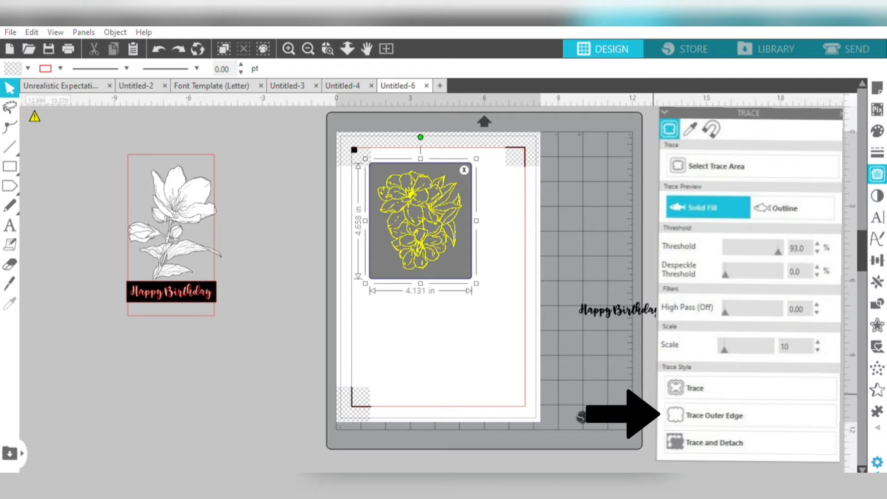
- Trace the outer edge of the flower cluster, checking the outline by moving the image aside and undoing that move
click(714, 415)
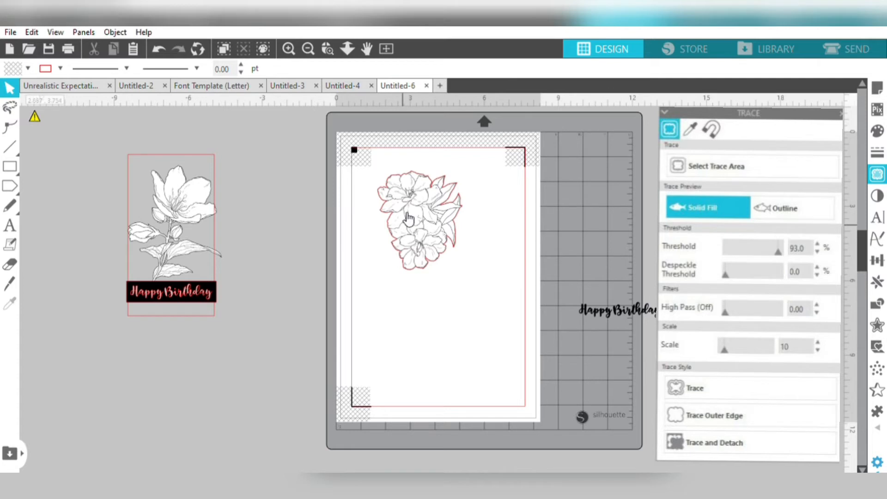
drag(408, 218, 495, 231)
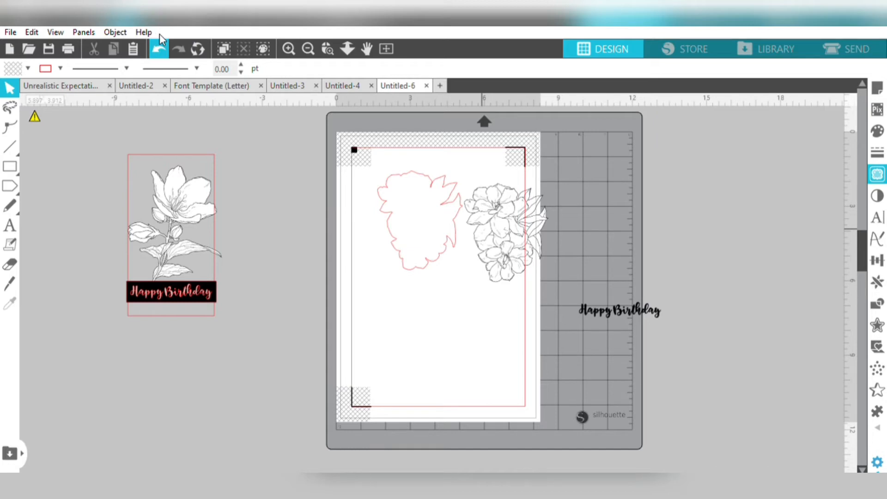
click(159, 35)
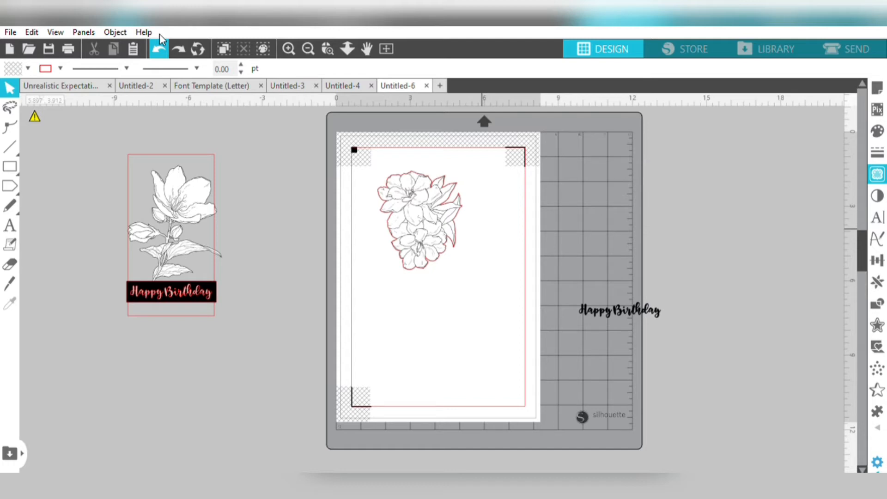
- Duplicate the flower cluster image to its right and delete the original image lying over the traced outline
click(438, 225)
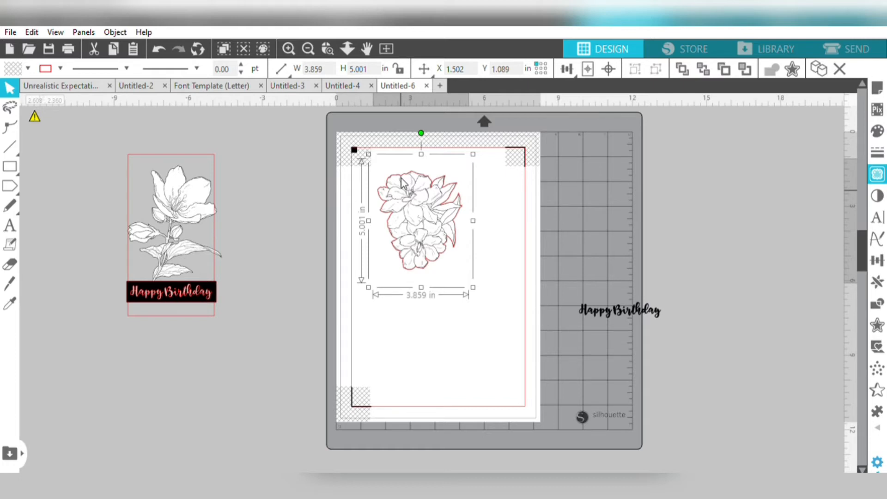
key(i)
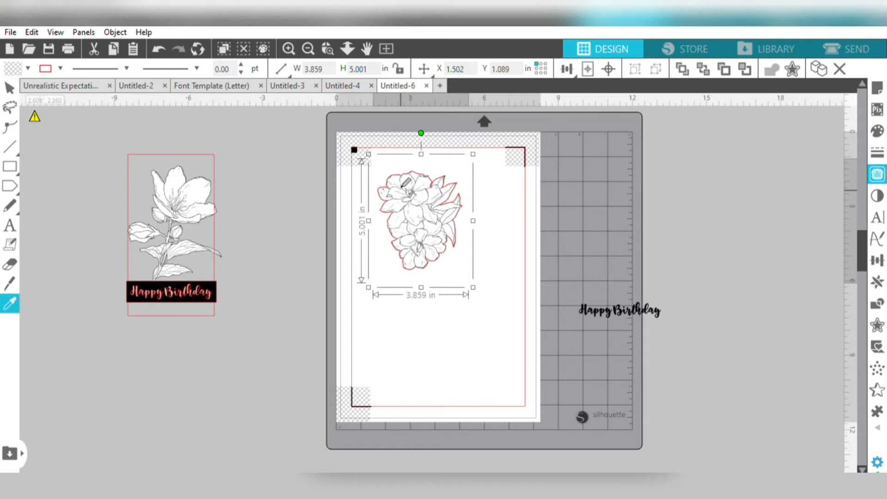
key(ctrl+Right)
key(v)
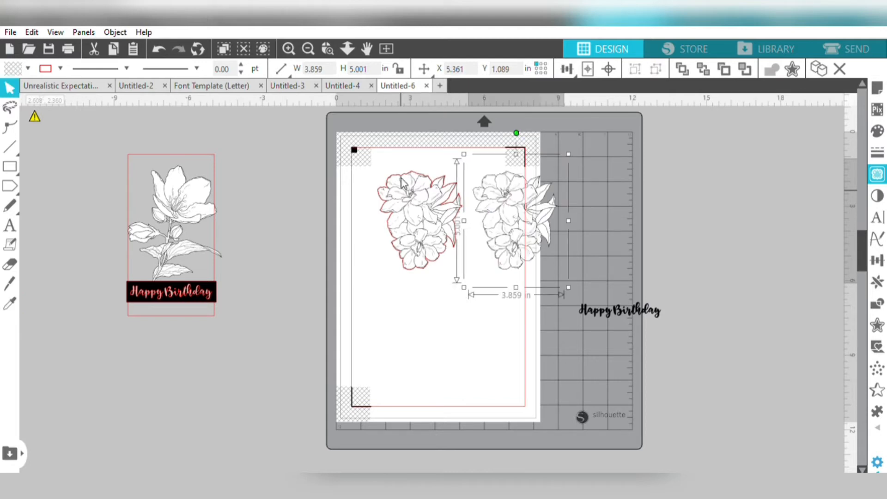
click(402, 183)
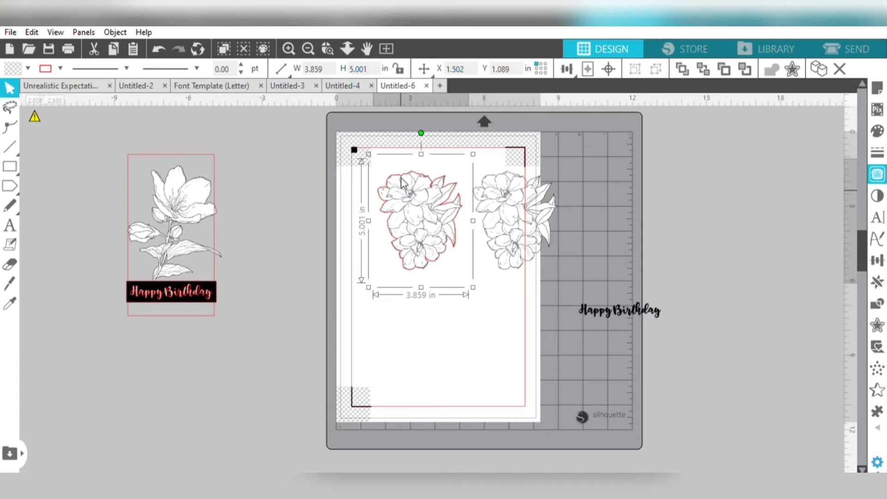
key(Delete)
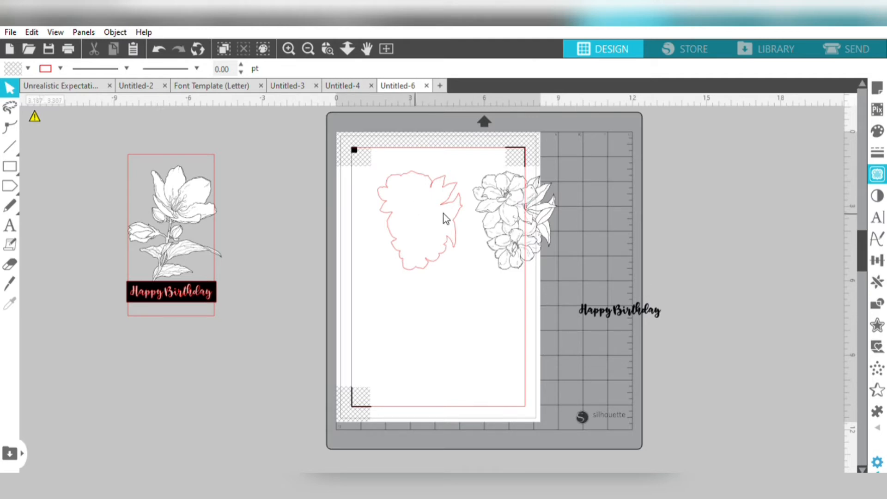
- Duplicate the flower cluster image to its left over the traced outline and delete that copy
click(495, 226)
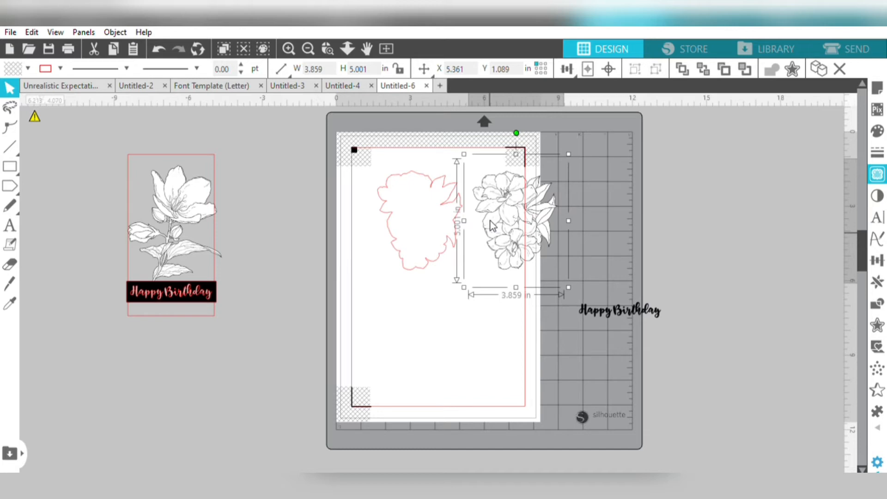
key(i)
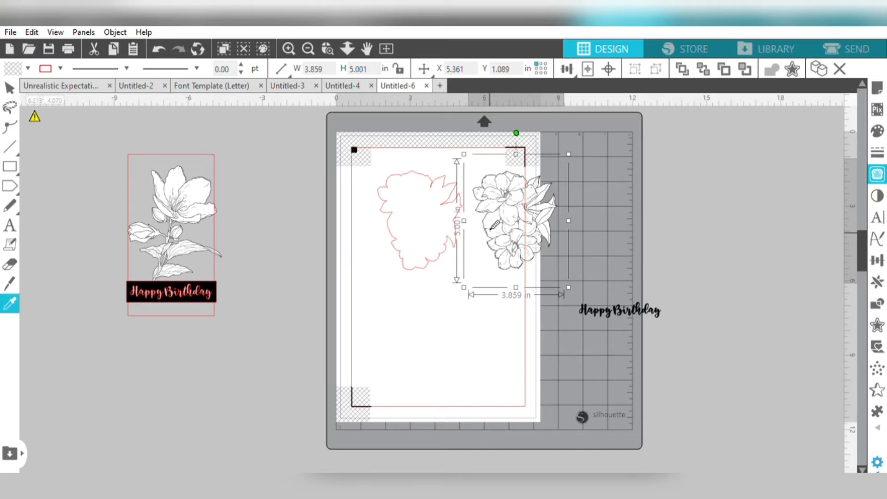
key(ctrl+Left)
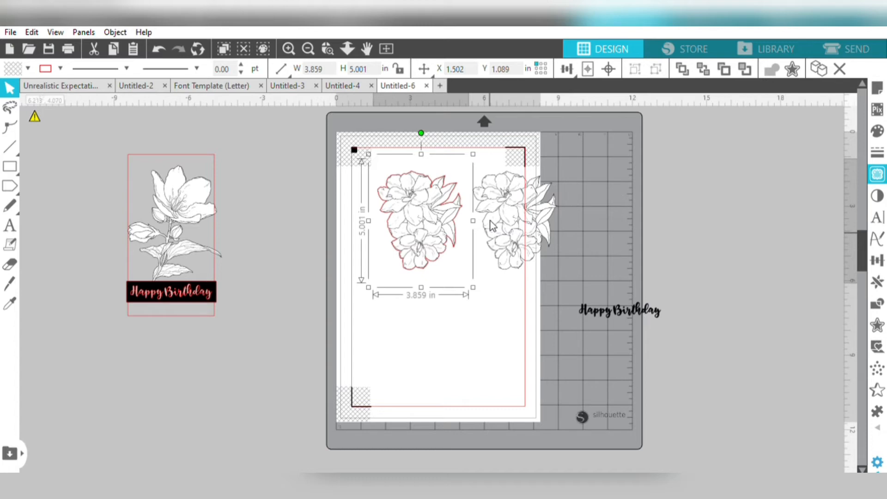
key(Delete)
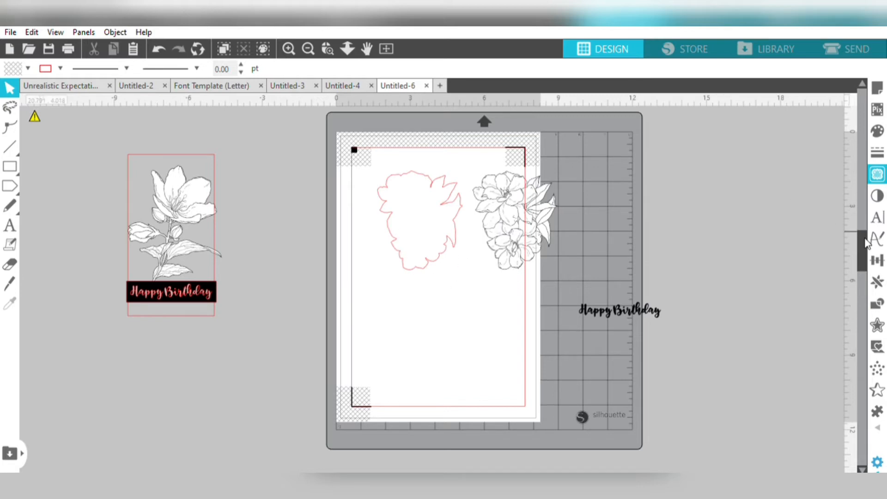
- Offset the traced flower cluster outline outward, reducing the offset distance until the offset outline measures 3.648 by 4.192 in, and apply it
click(877, 326)
click(878, 314)
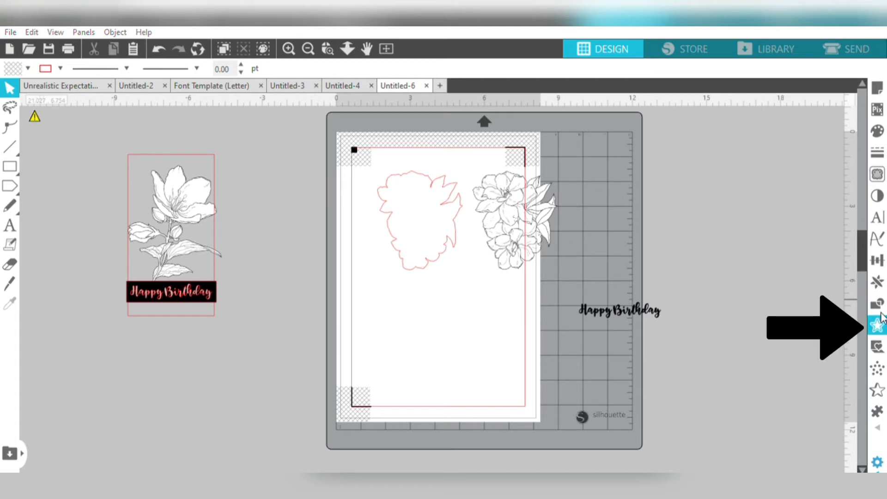
click(879, 323)
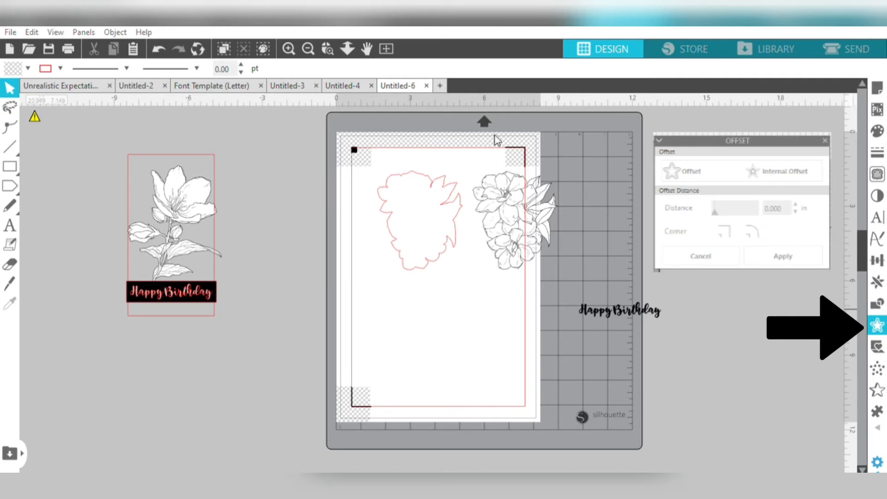
click(391, 173)
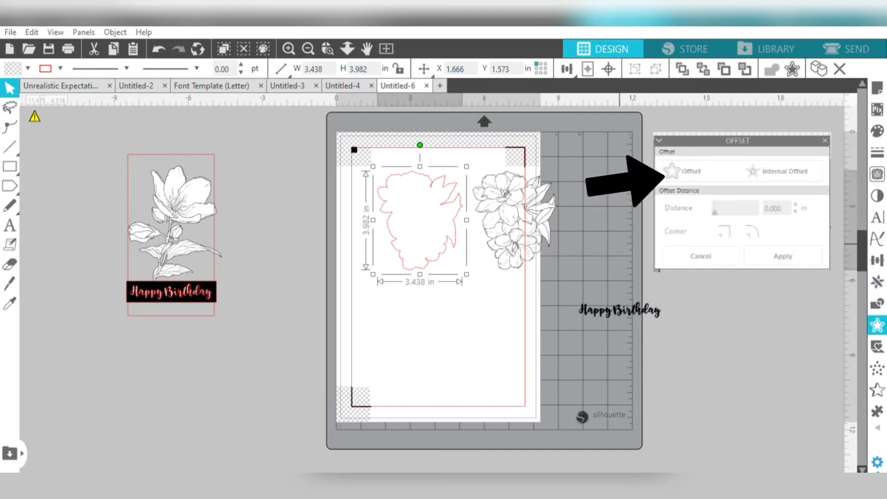
click(683, 171)
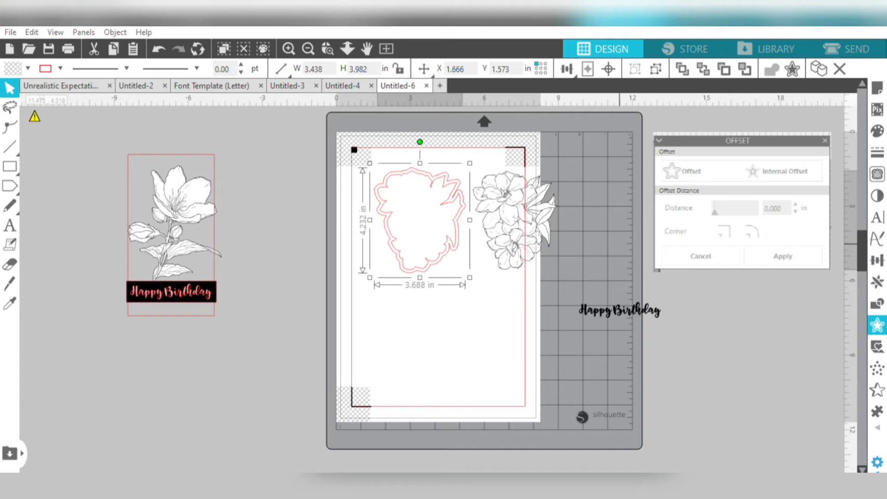
click(795, 212)
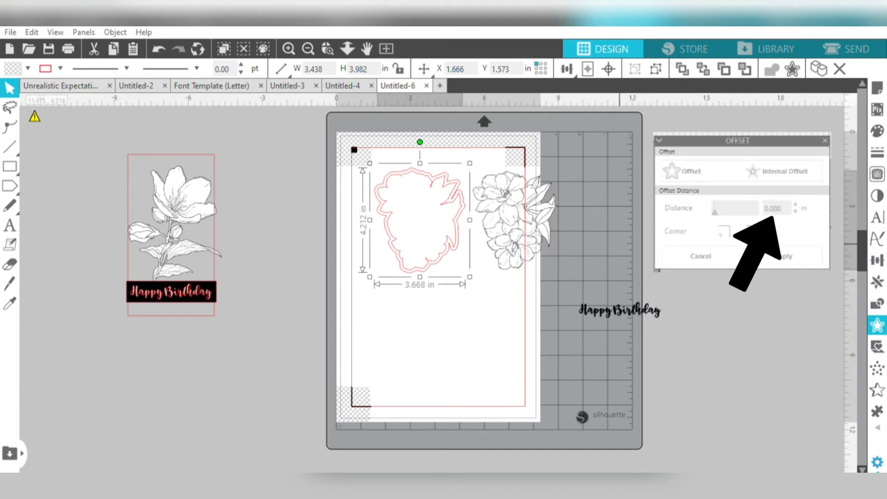
click(796, 211)
click(796, 211)
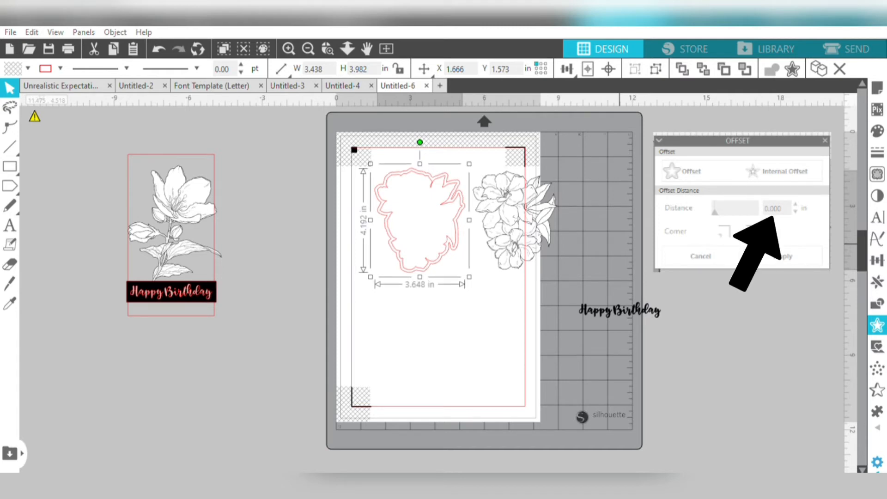
click(795, 211)
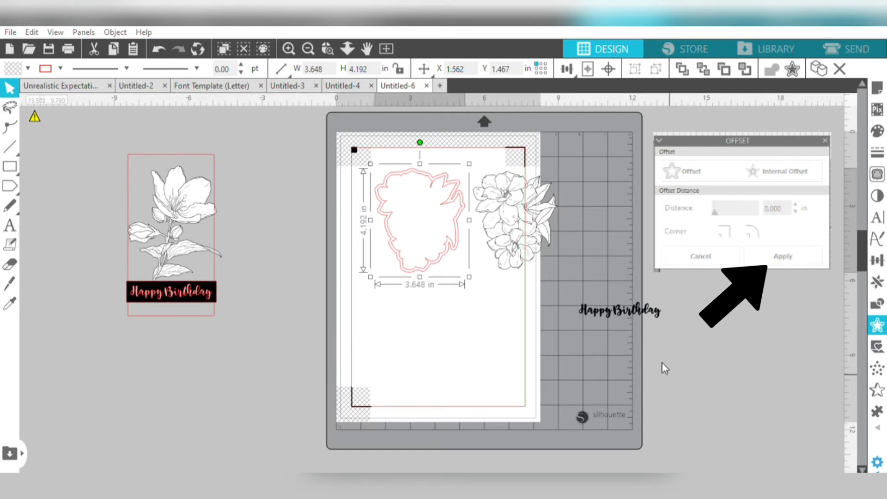
- Duplicate the inner traced outline to its left and delete the original inside the offset outline
click(419, 260)
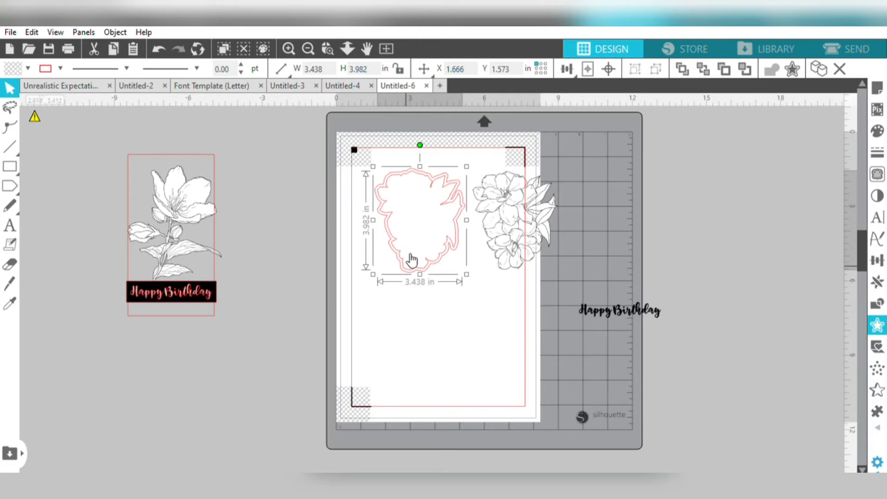
key(i)
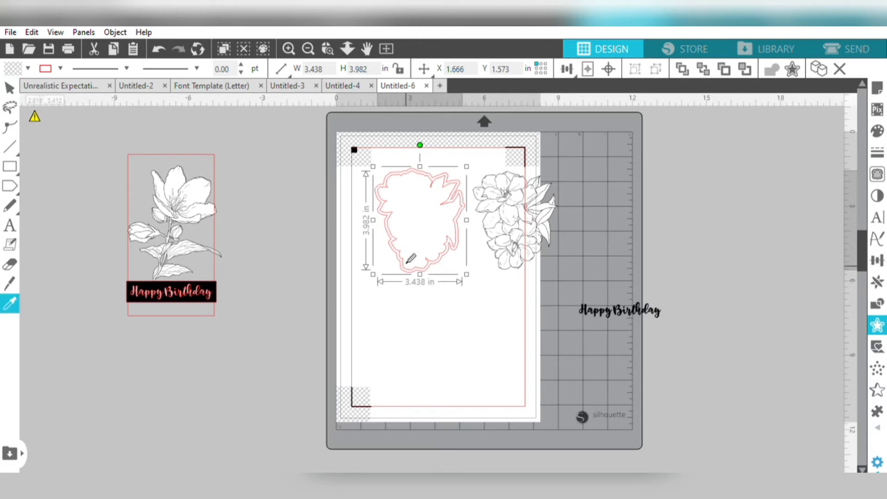
key(ctrl+Left)
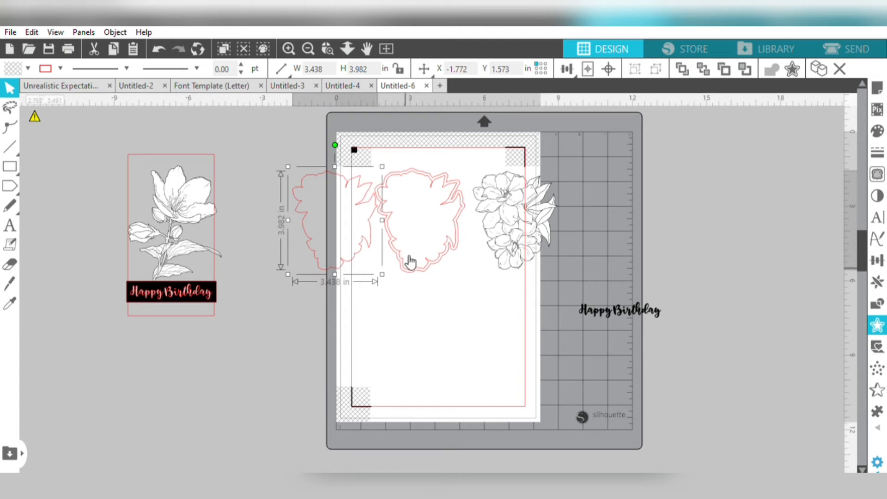
click(408, 259)
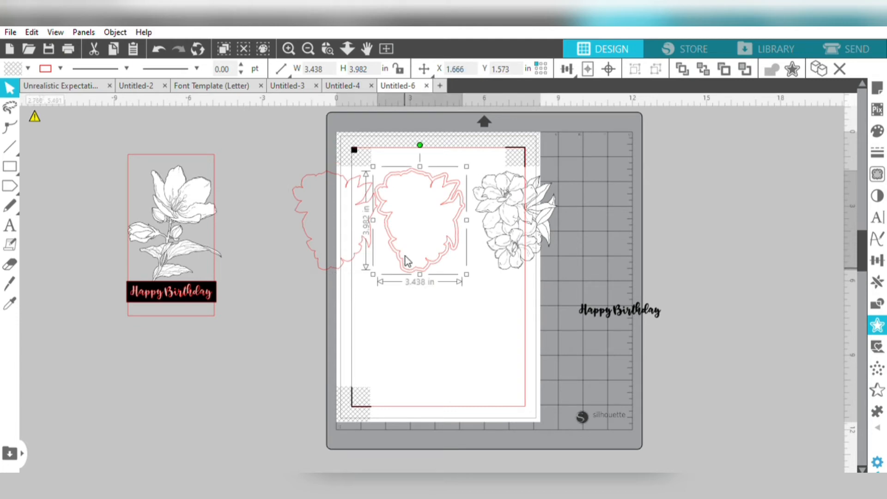
click(406, 270)
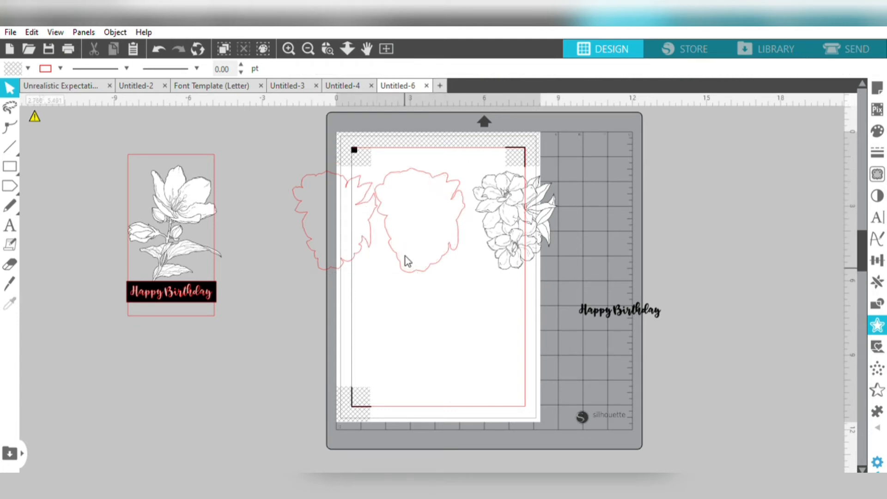
- Duplicate the flower cluster image to its left so the copy sits inside the offset outline
click(517, 235)
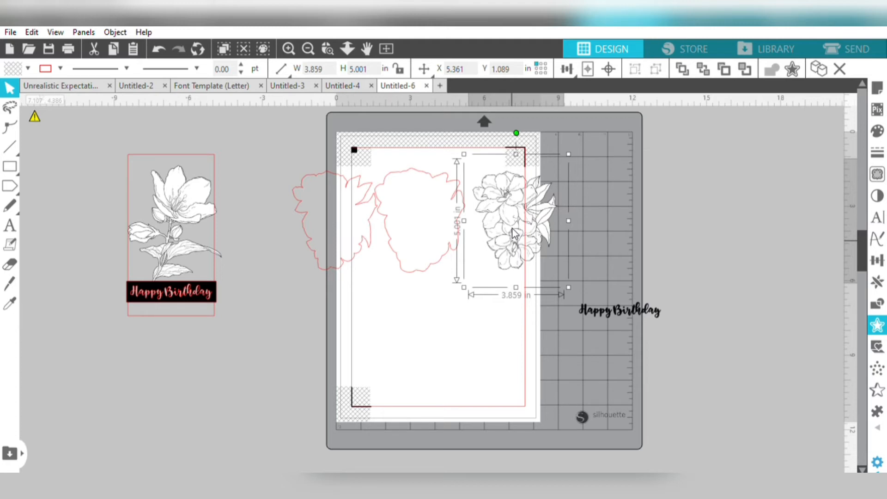
key(i)
click(513, 236)
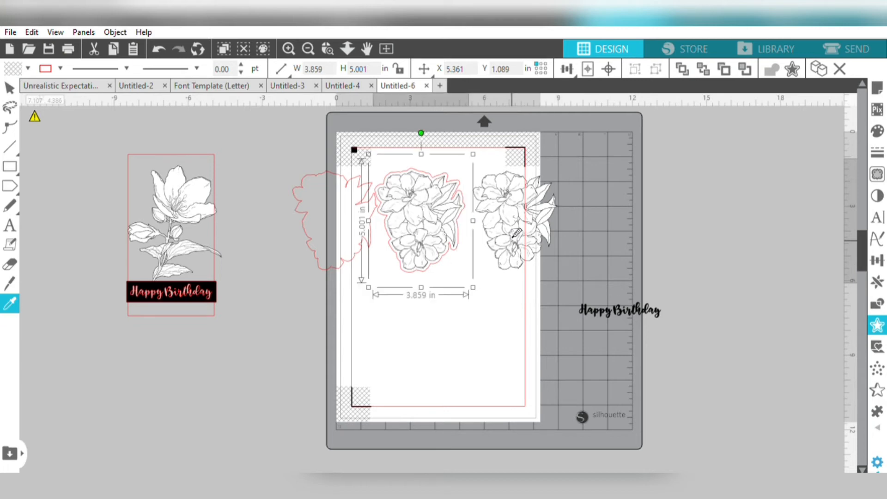
key(v)
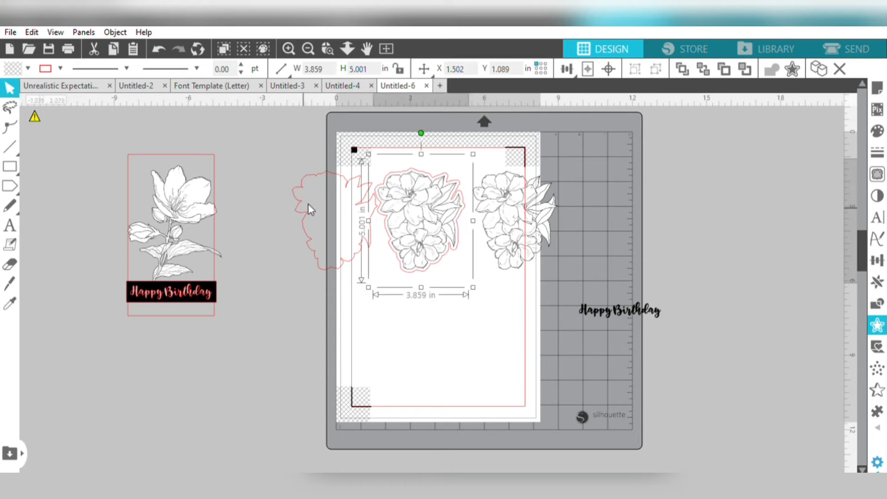
- Move the spare traced outline off the page to the left and the spare flower cluster image off to the right
click(291, 198)
drag(291, 199, 244, 179)
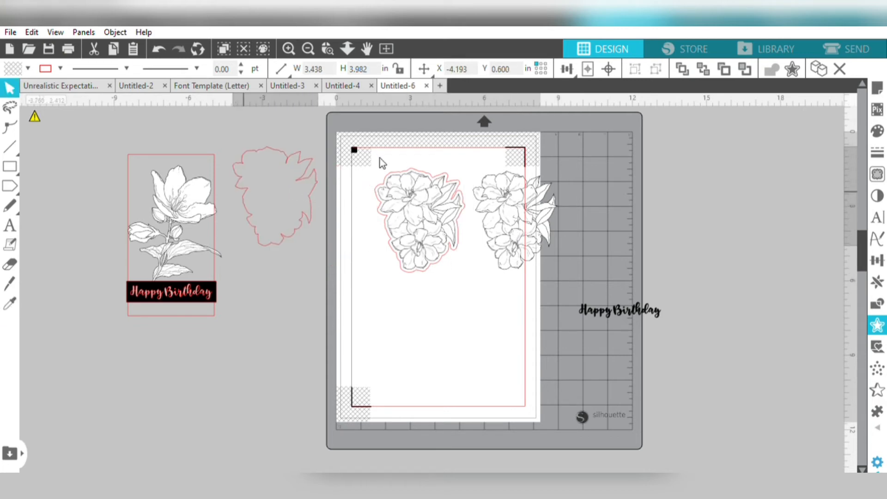
drag(530, 191, 614, 208)
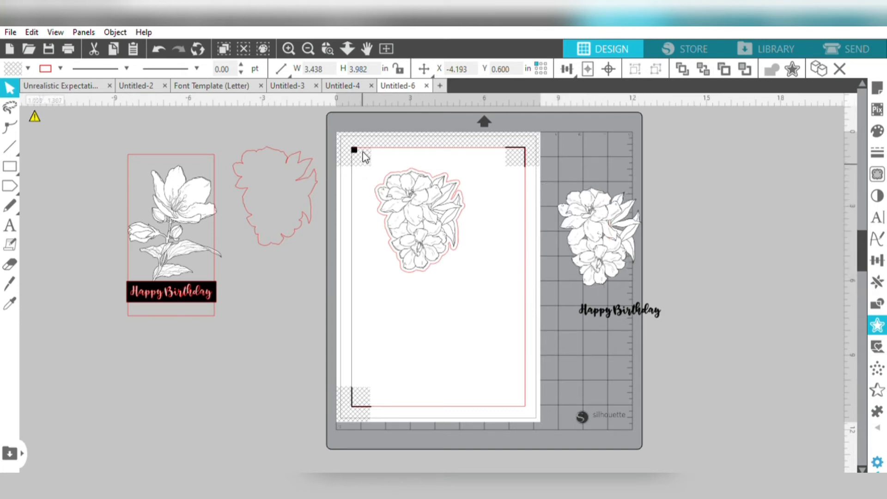
- Group the flower cluster on the page with its offset outline and move the group to the page's upper right
drag(365, 156, 481, 262)
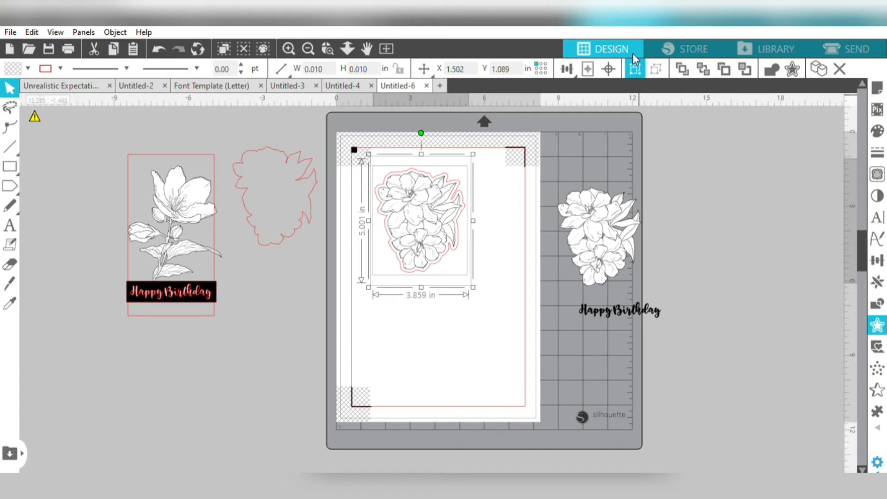
click(634, 66)
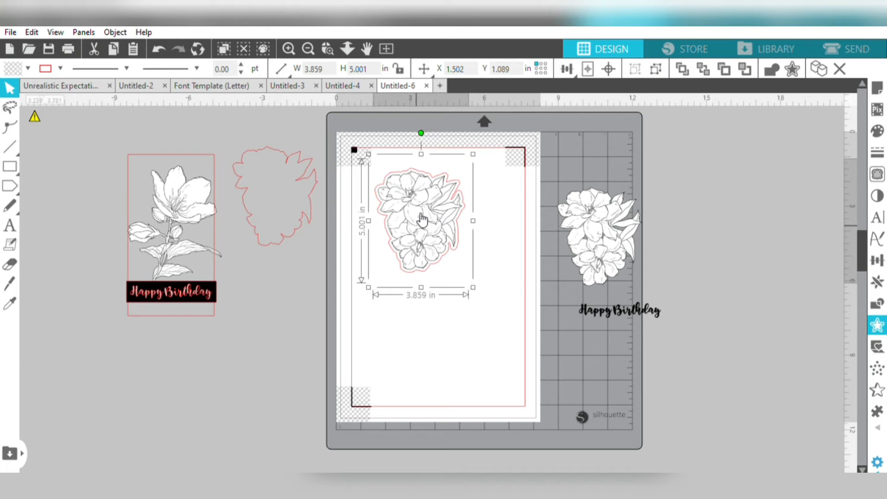
drag(421, 219, 471, 228)
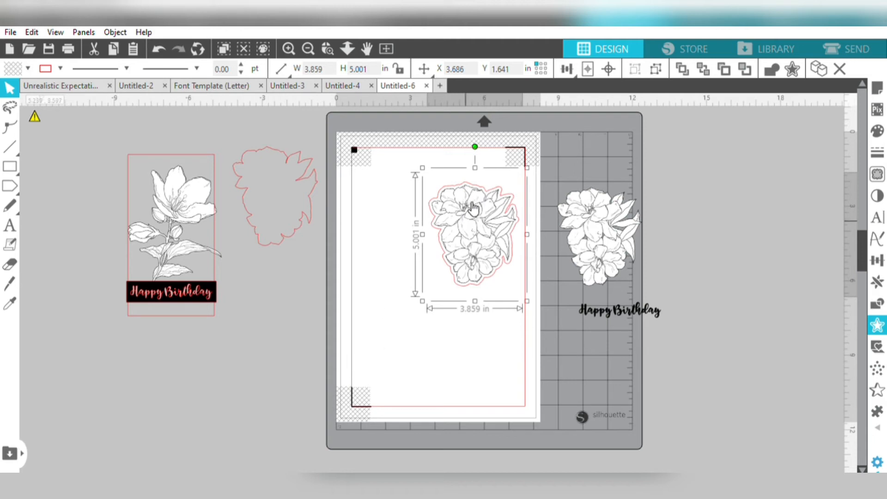
drag(473, 207, 476, 191)
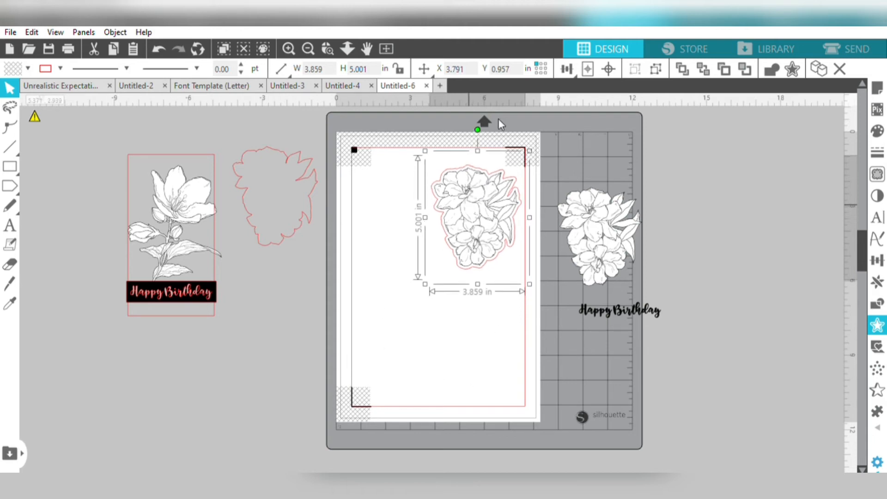
click(418, 323)
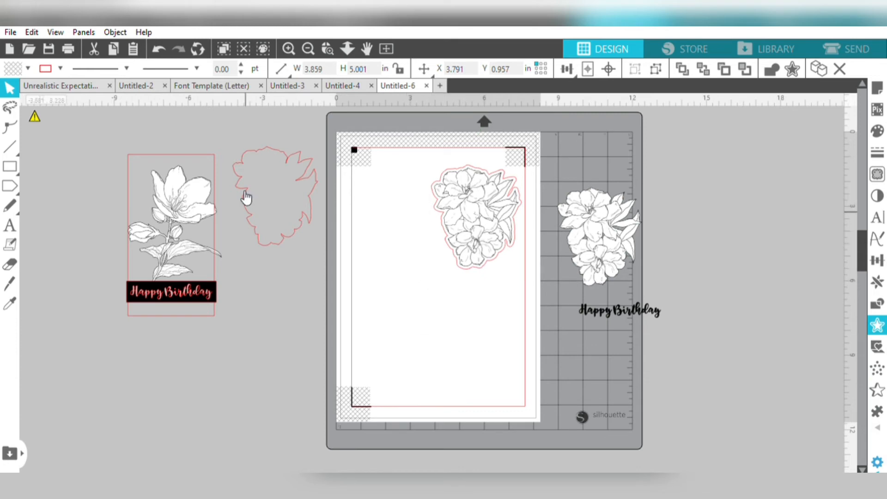
- Move the whole single-flower Happy Birthday design onto the page's left side and the flower cluster group to the lower right corner
click(203, 199)
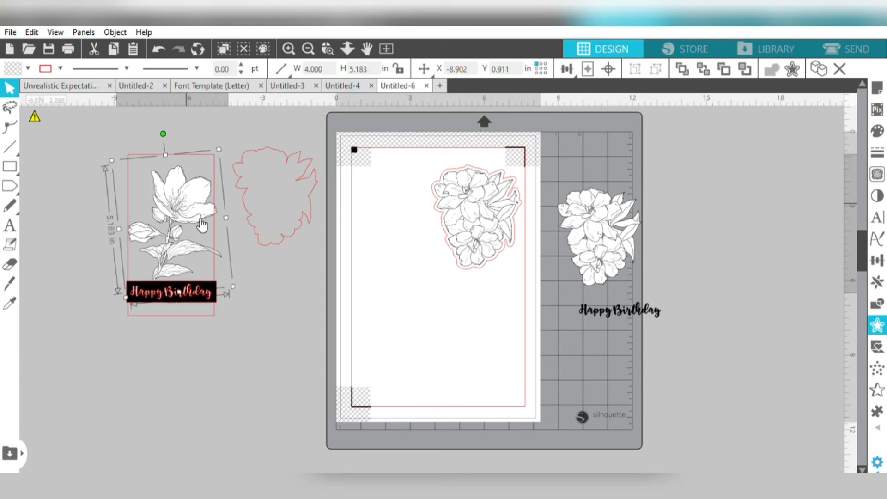
drag(206, 328, 189, 122)
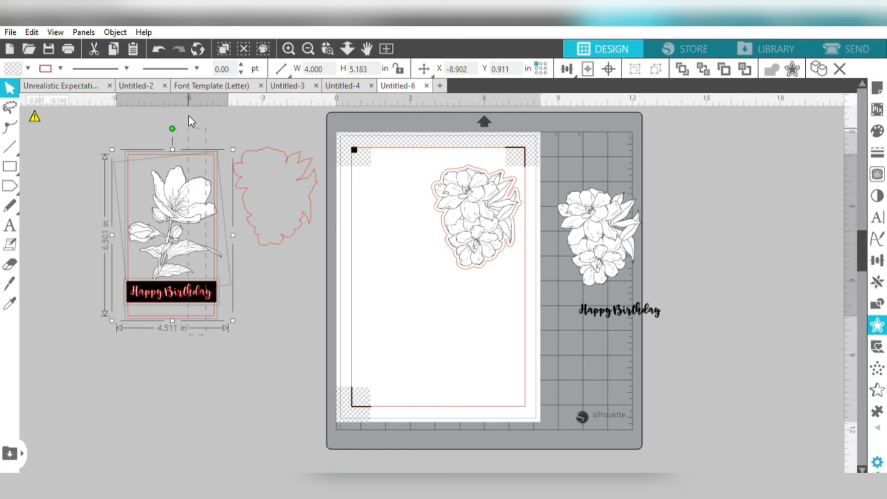
drag(191, 191, 404, 211)
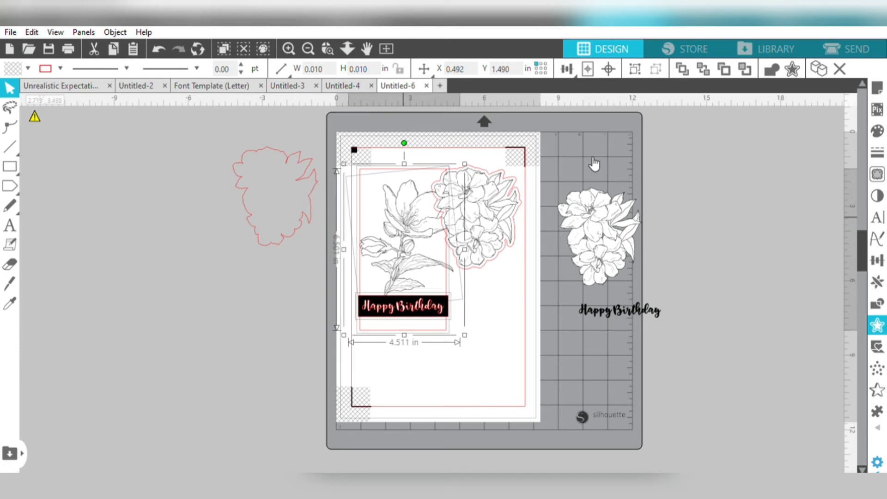
click(507, 180)
drag(494, 186, 523, 338)
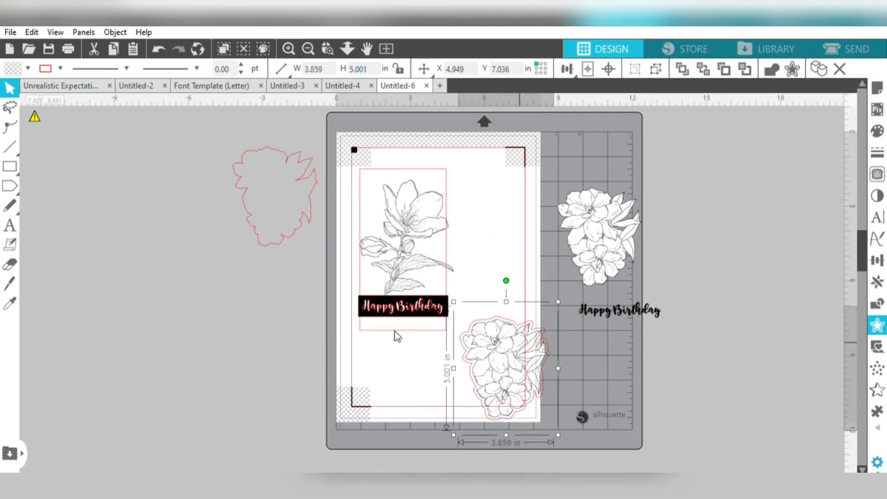
- Group the Happy Birthday design's pieces and position the group at the upper left, inside the cut border
click(394, 346)
click(394, 220)
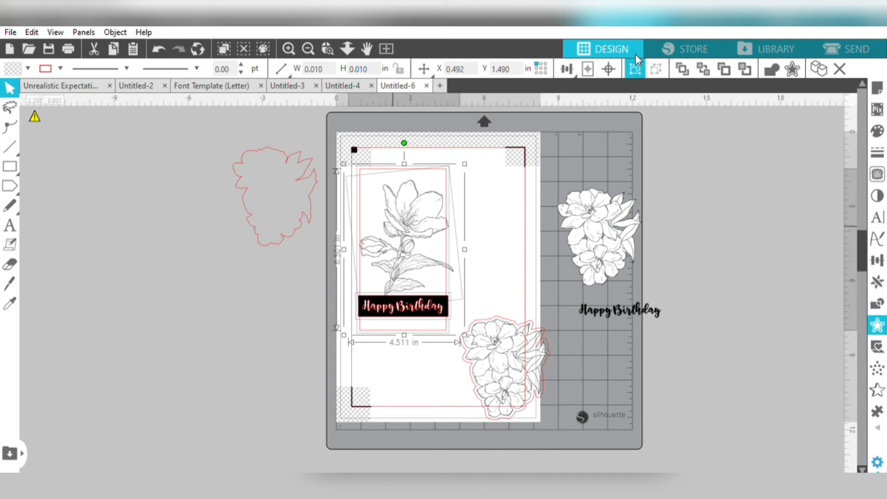
click(636, 68)
drag(406, 225, 420, 209)
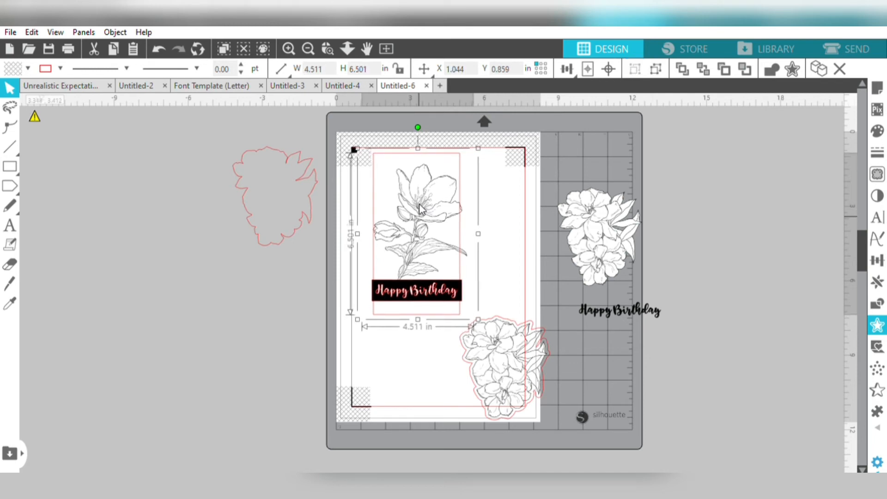
- Rotate the flower cluster group clockwise and fit it inside the cut border below the Happy Birthday design
click(496, 345)
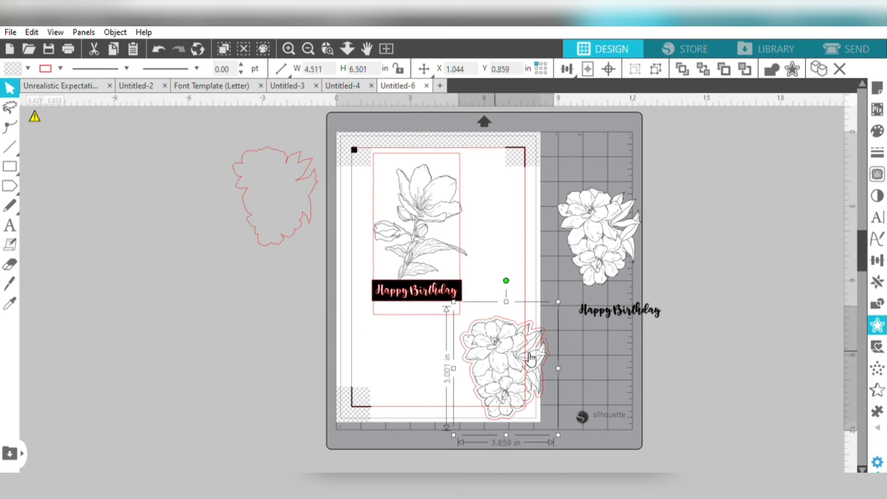
click(512, 276)
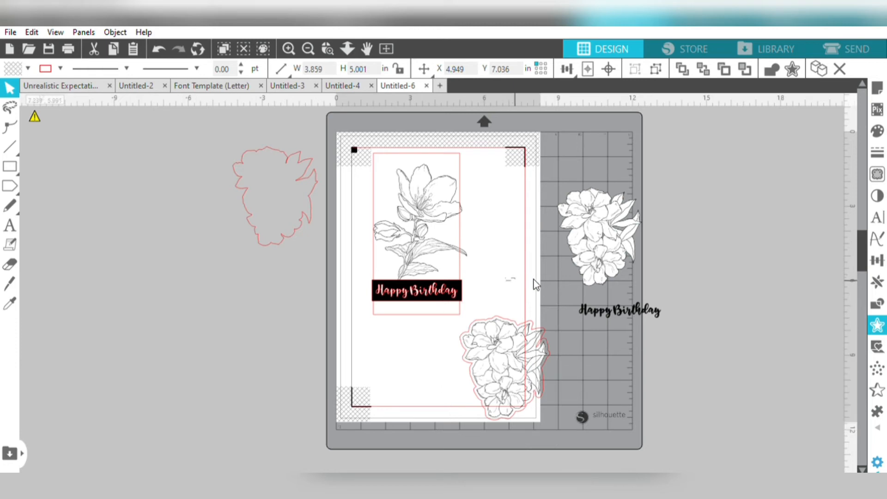
click(502, 319)
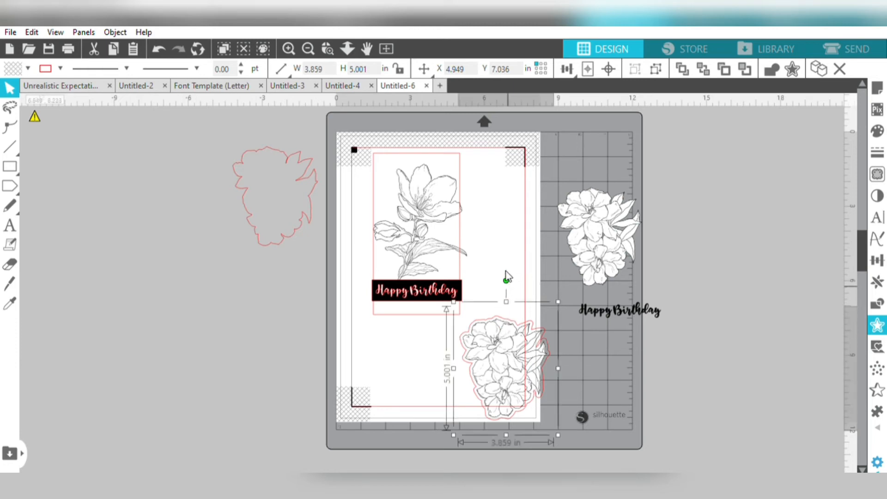
drag(511, 272, 571, 323)
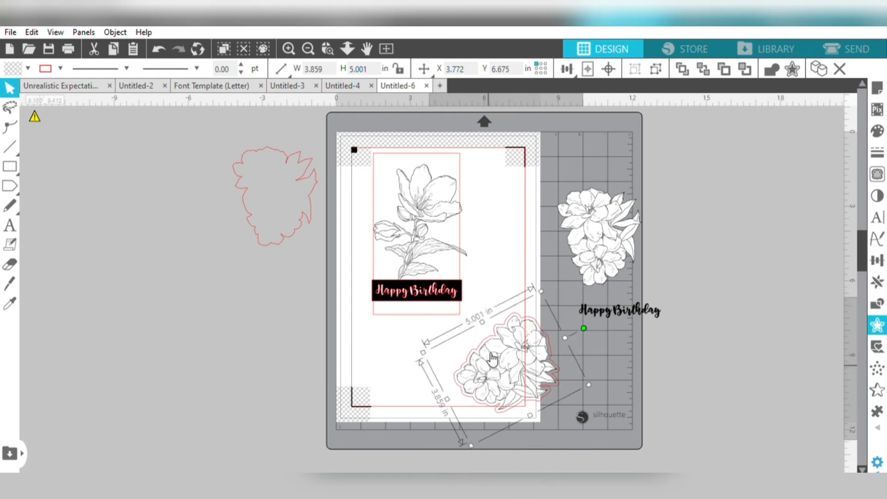
drag(491, 361, 453, 348)
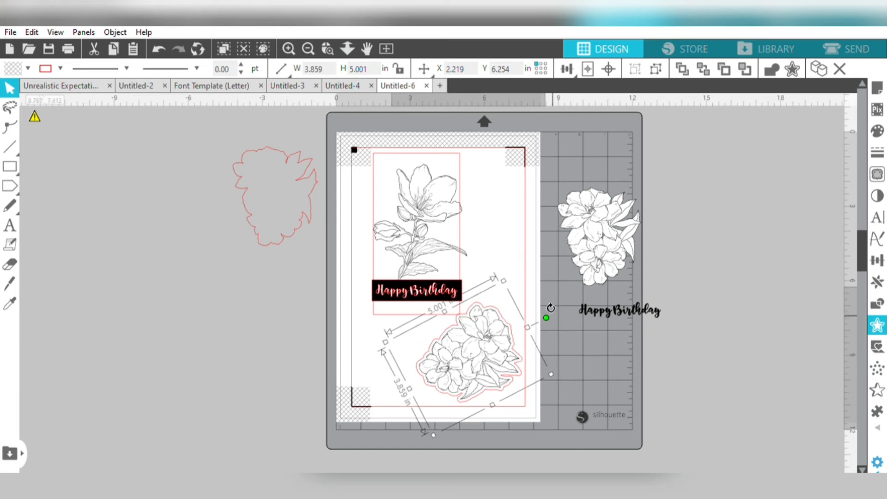
drag(550, 307, 548, 308)
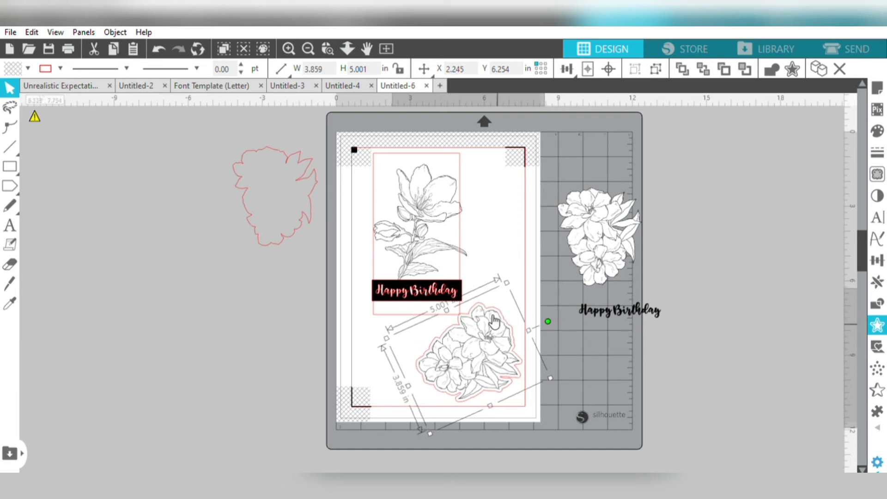
drag(492, 323, 490, 323)
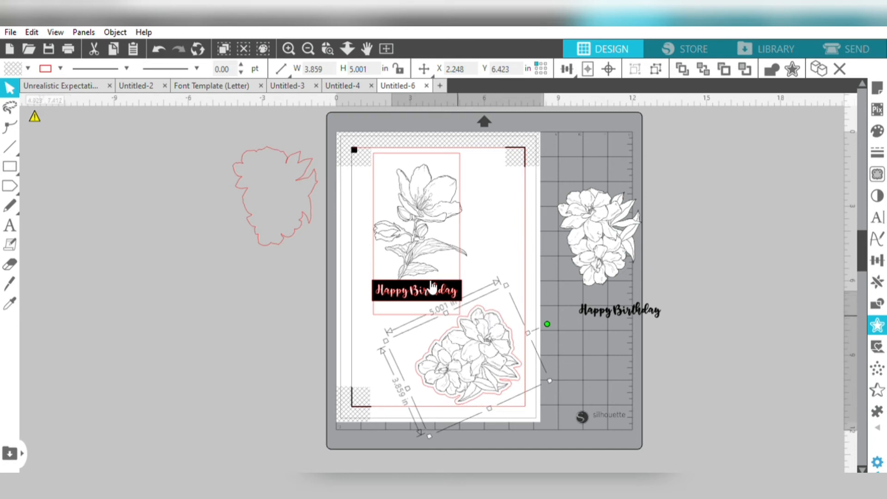
- Nudge the single-flower Happy Birthday group slightly upward, away from the flower cluster
click(418, 247)
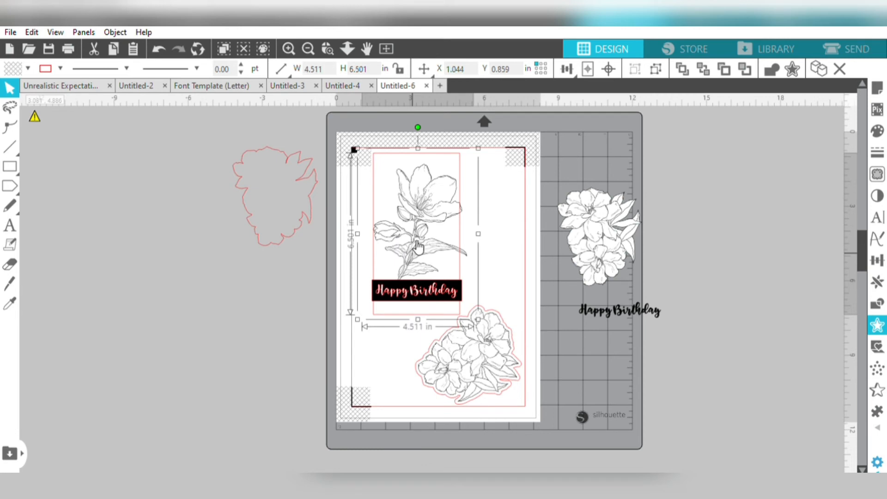
drag(418, 247, 417, 244)
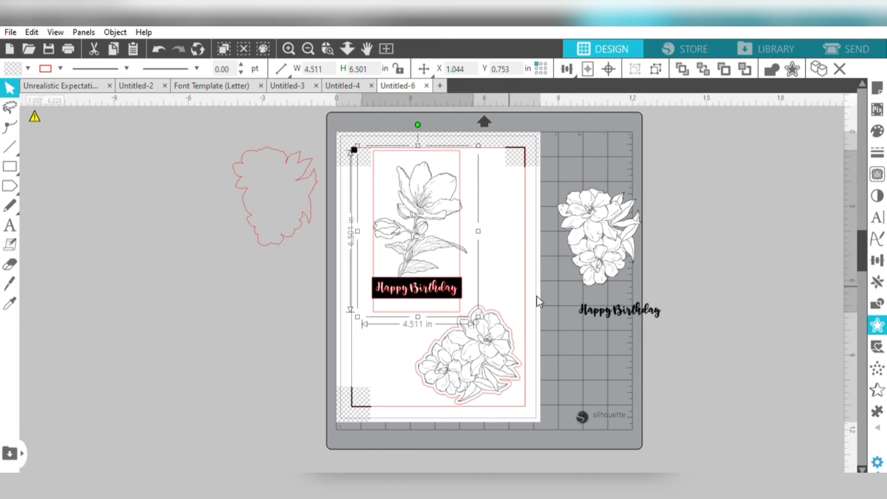
click(537, 358)
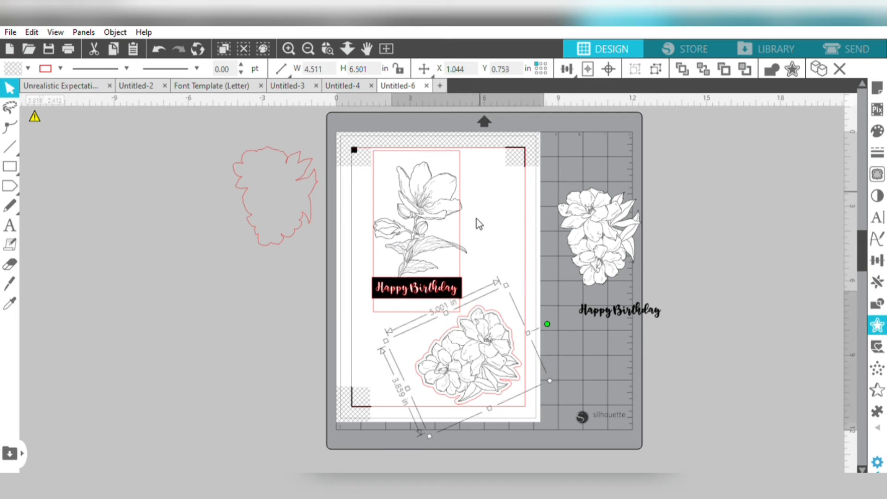
- Create an offset outline around the loose Happy Birthday text, reduce the offset distance and colour the outline red
click(642, 310)
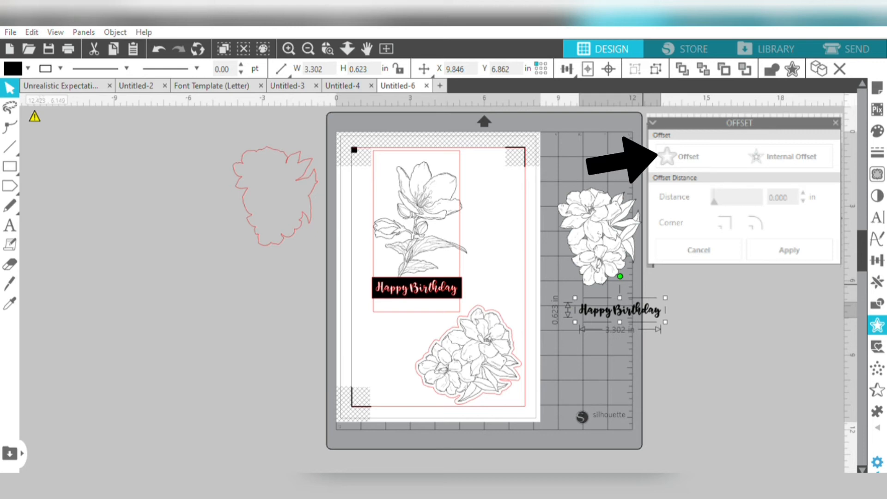
click(679, 156)
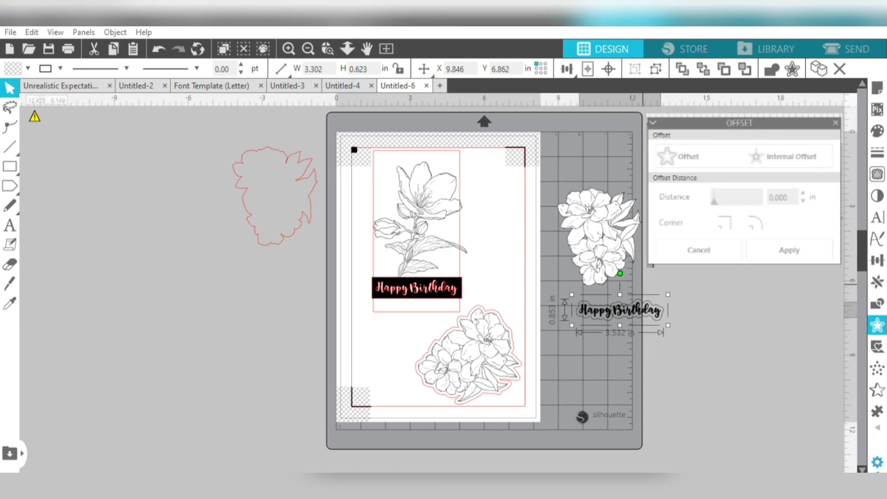
click(802, 200)
click(803, 201)
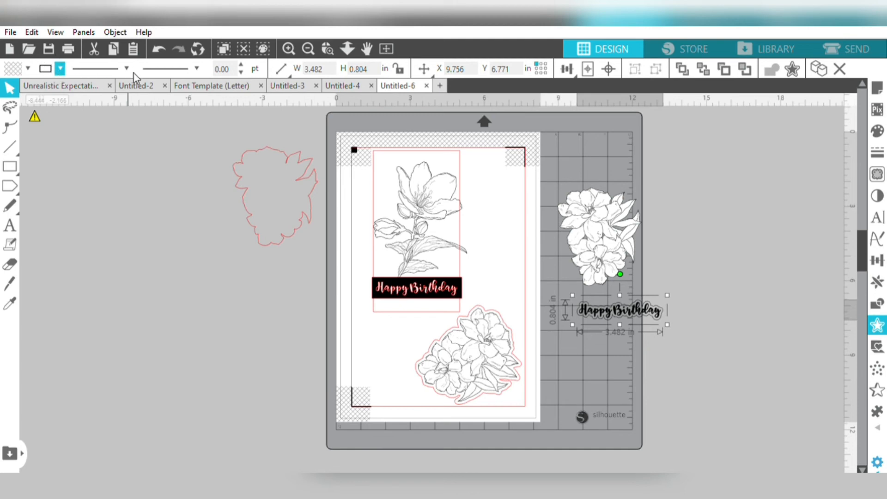
click(116, 73)
click(625, 344)
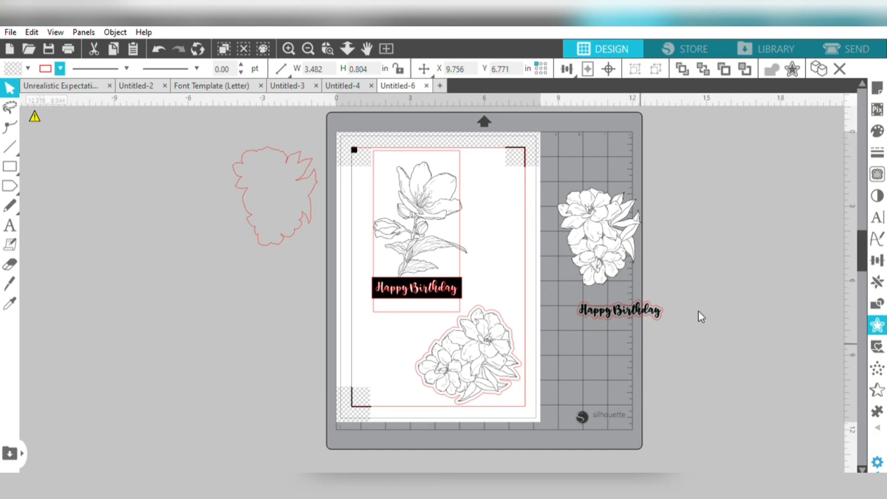
- Move the loose Happy Birthday text with its offset outline onto the page, beside the single-flower design
click(619, 294)
drag(619, 295, 514, 296)
drag(506, 243, 506, 236)
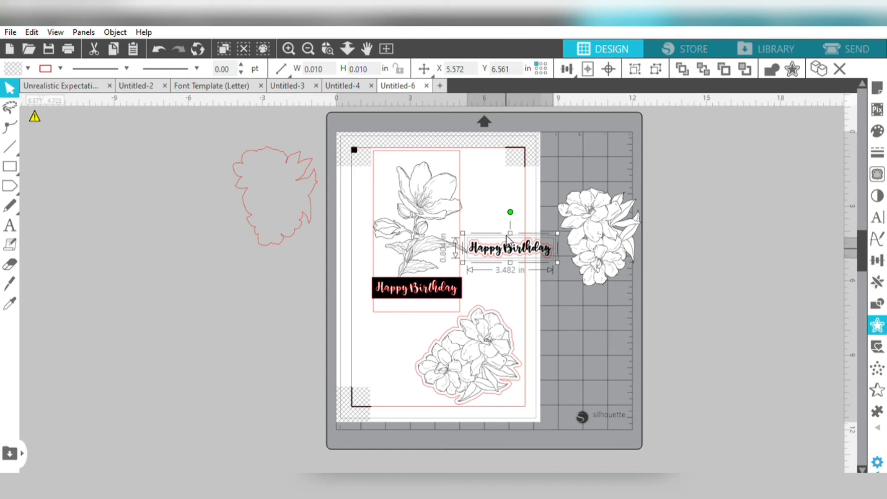
click(509, 198)
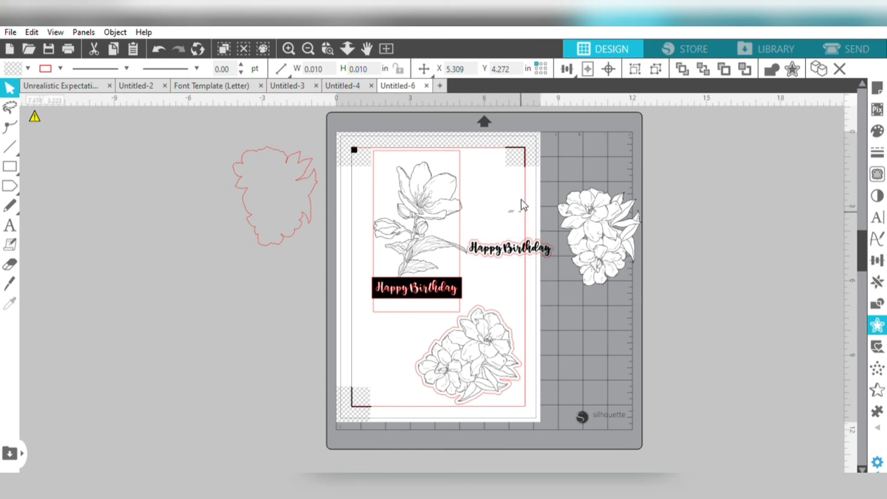
- Rotate the outlined Happy Birthday text about 90 degrees clockwise and place it along the upper right cut border
click(508, 243)
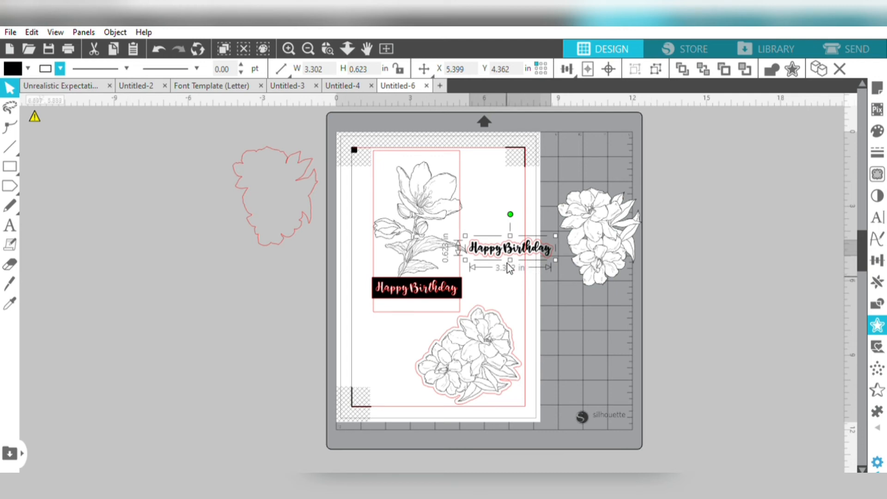
click(507, 262)
click(501, 239)
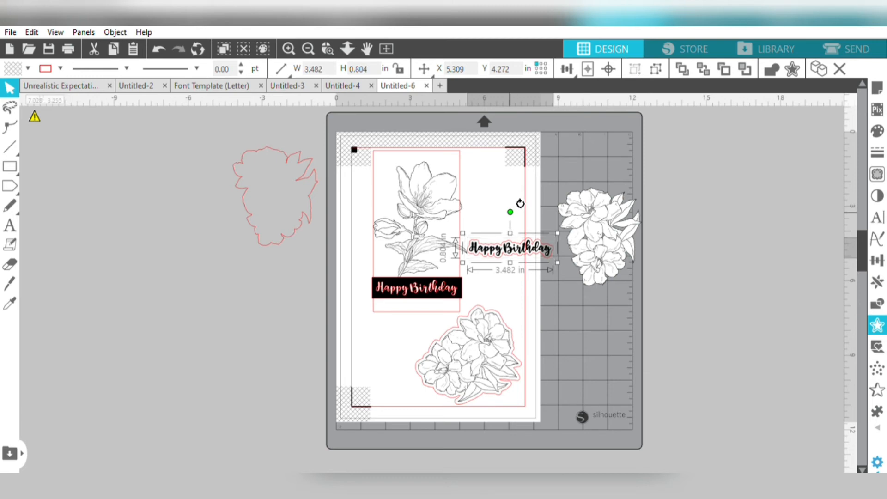
drag(520, 204, 573, 240)
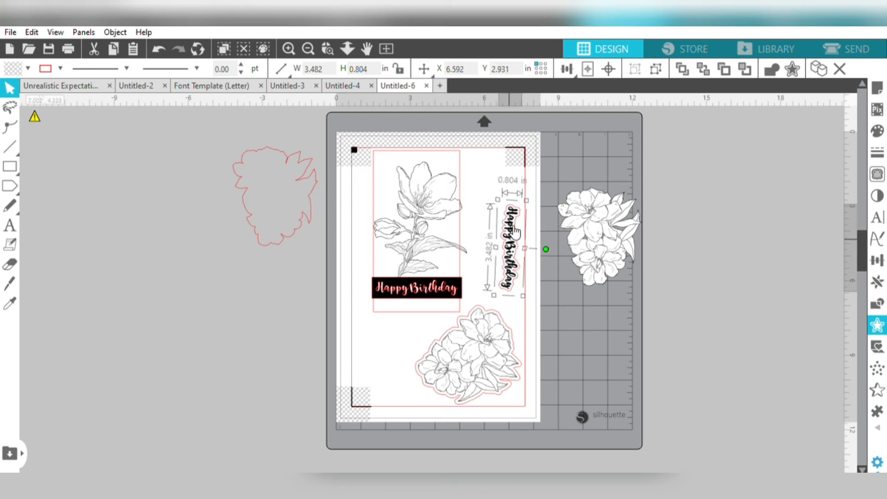
drag(512, 232, 512, 198)
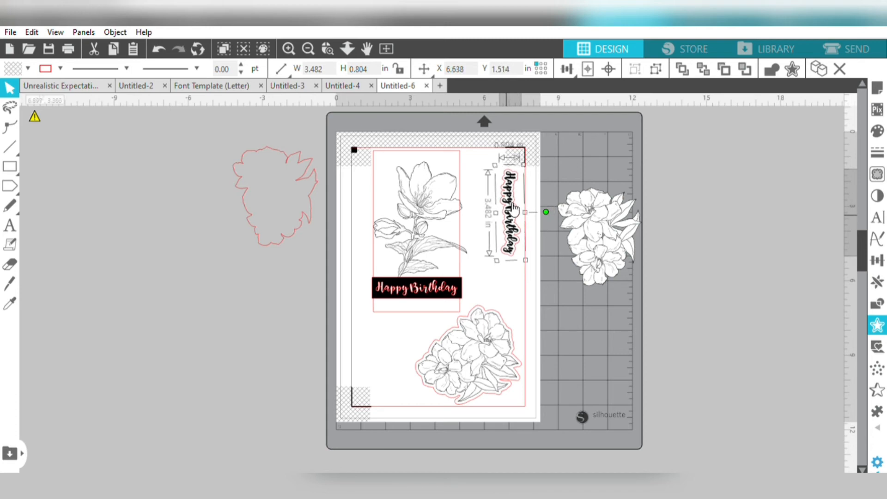
drag(513, 208, 518, 209)
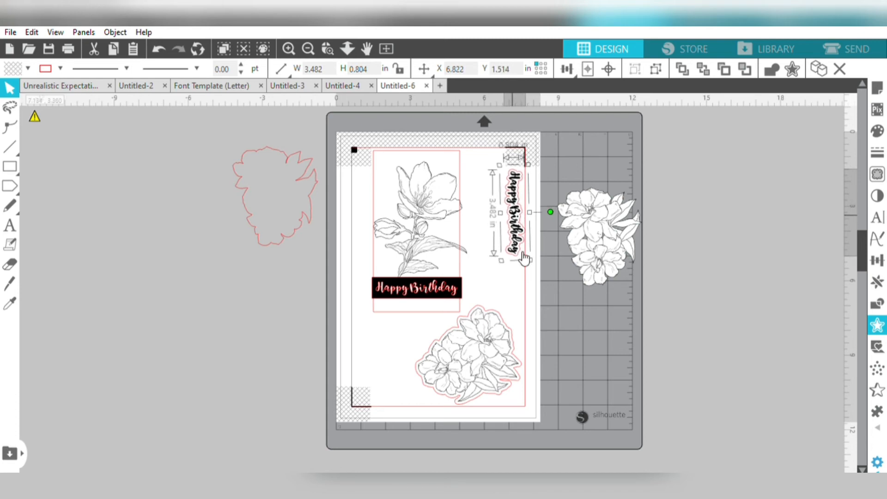
click(540, 270)
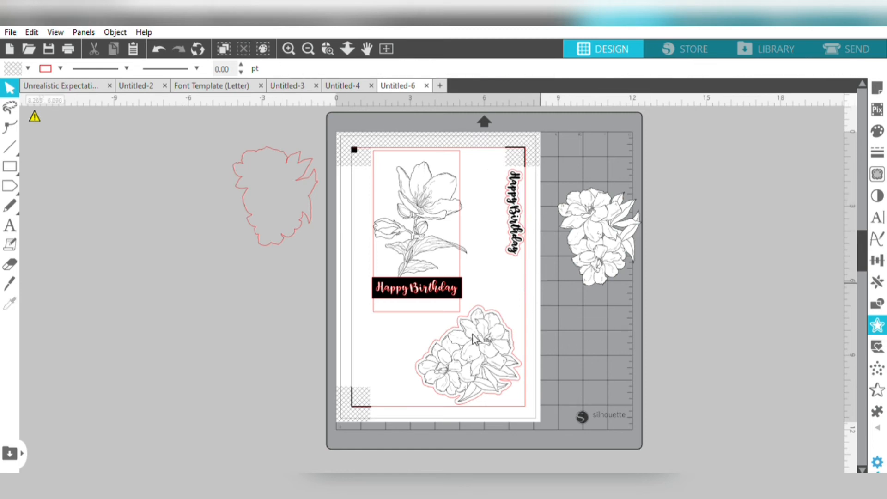
- Set the whole single-flower Happy Birthday group to No Cut in the send settings
click(858, 35)
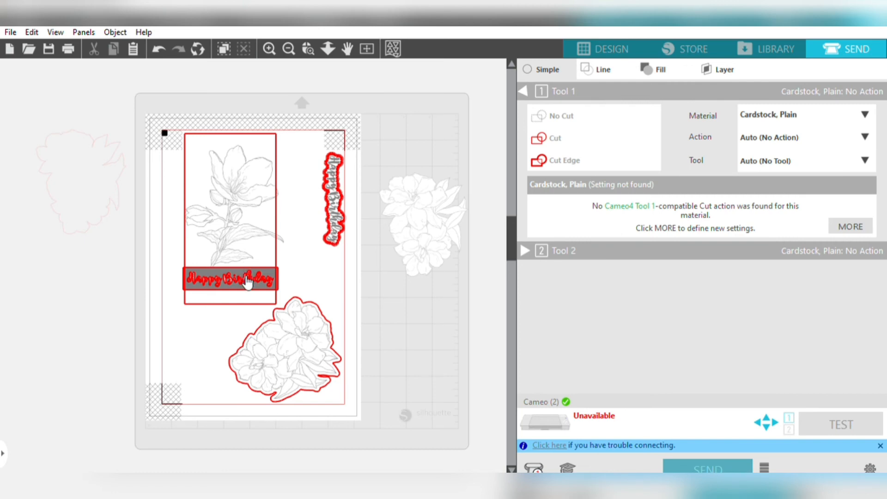
click(247, 280)
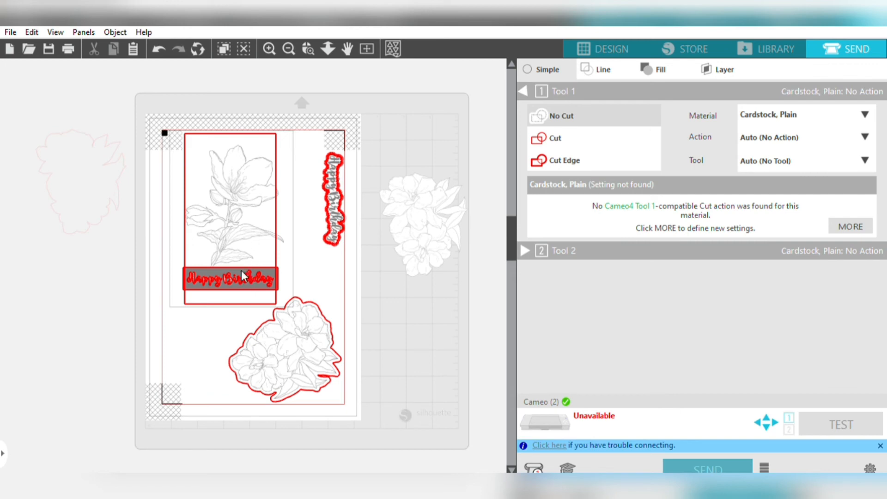
click(554, 114)
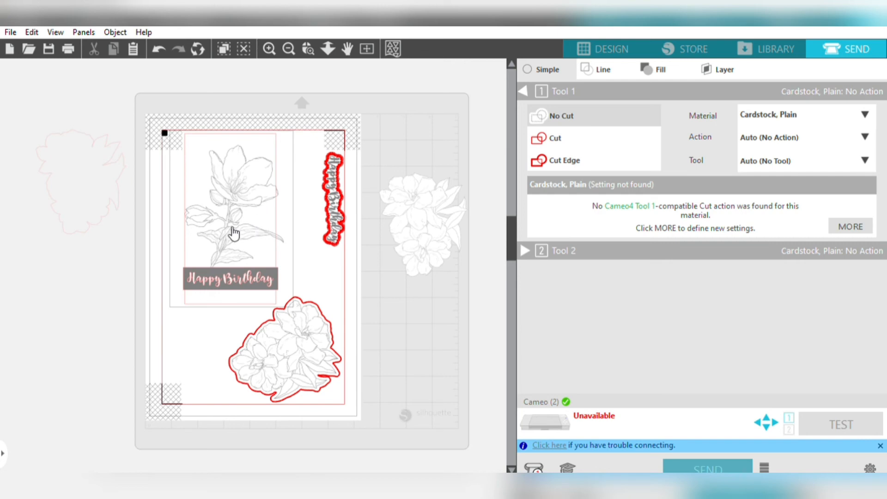
- Return to the design view and ungroup the single-flower Happy Birthday design
click(603, 36)
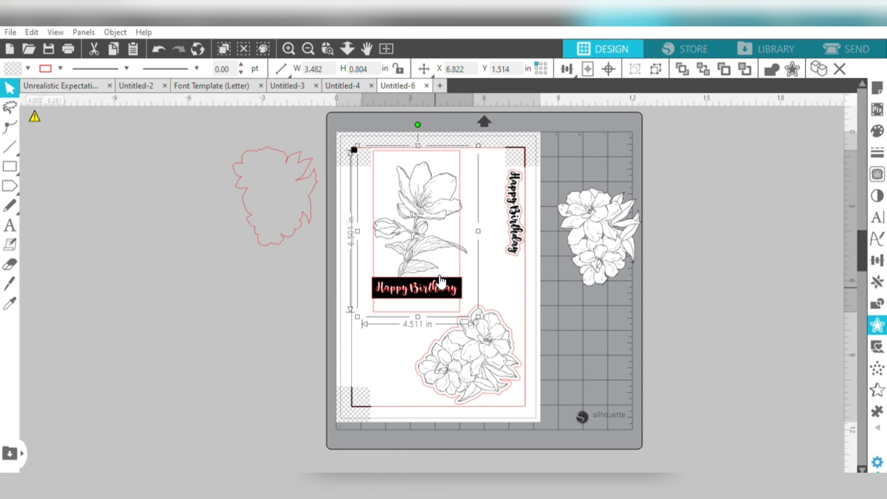
click(651, 66)
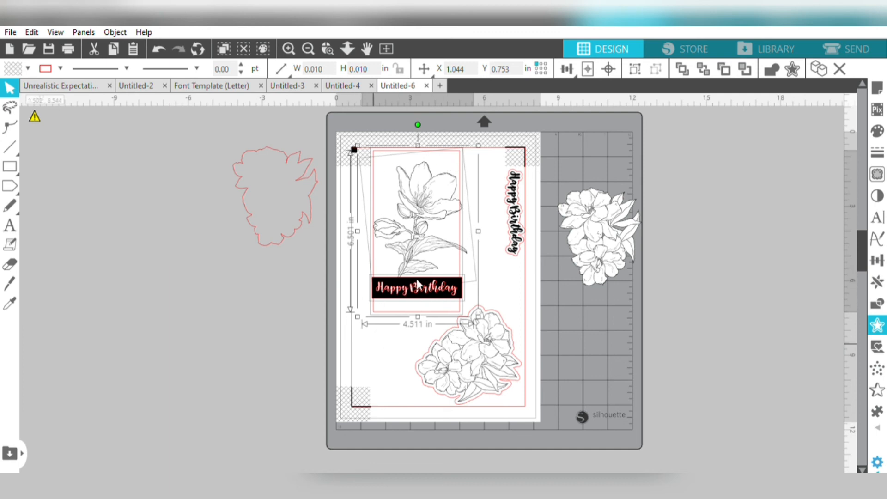
click(594, 320)
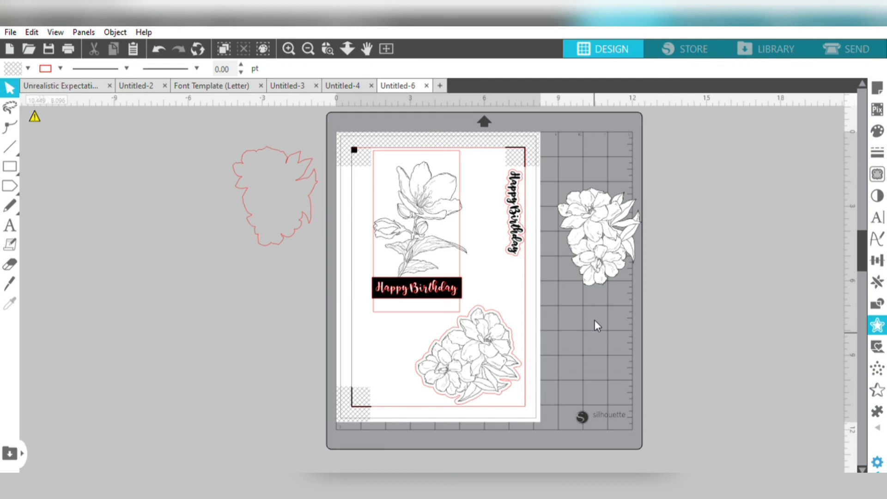
- Set only the rectangle around the single flower to Cut in the send settings, then return to the design view
click(843, 35)
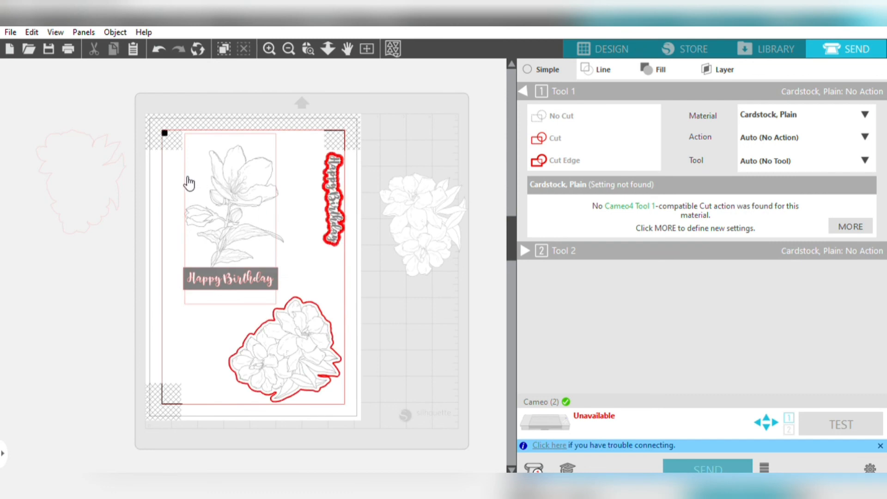
click(186, 180)
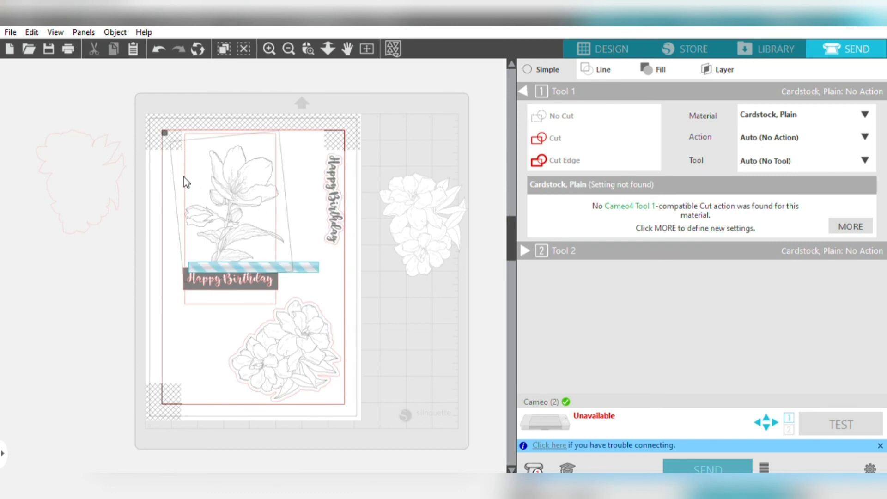
click(191, 123)
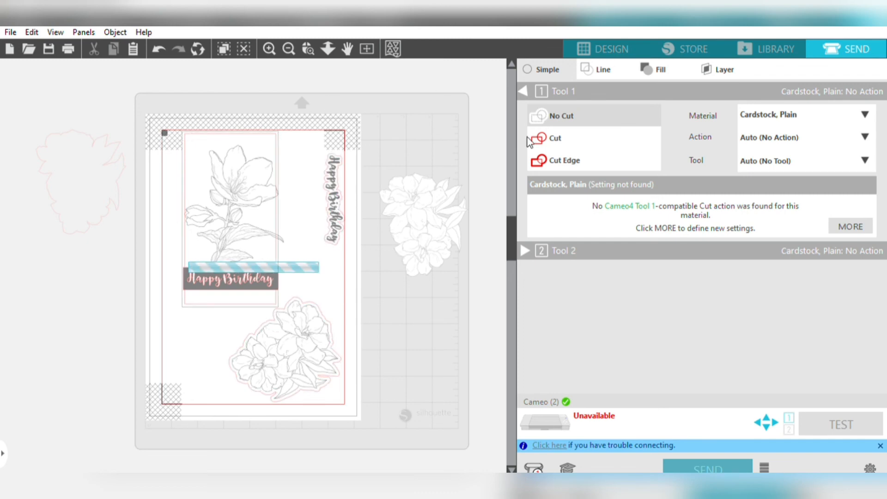
click(547, 128)
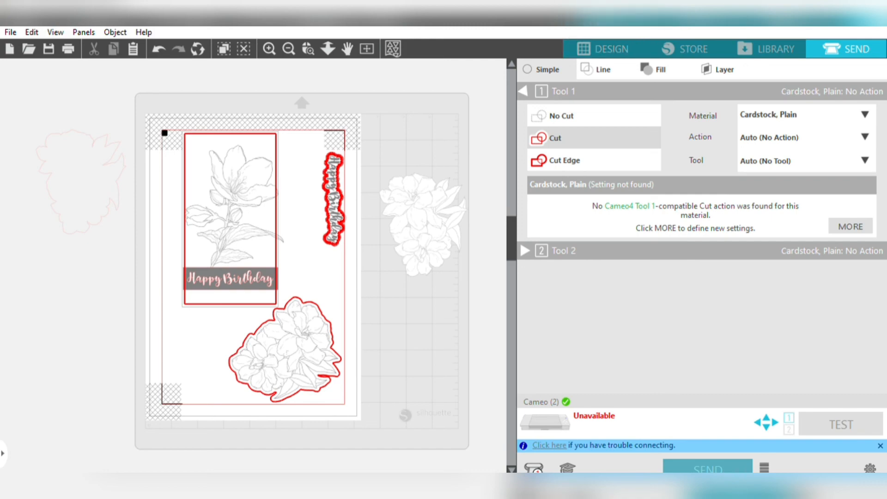
click(595, 33)
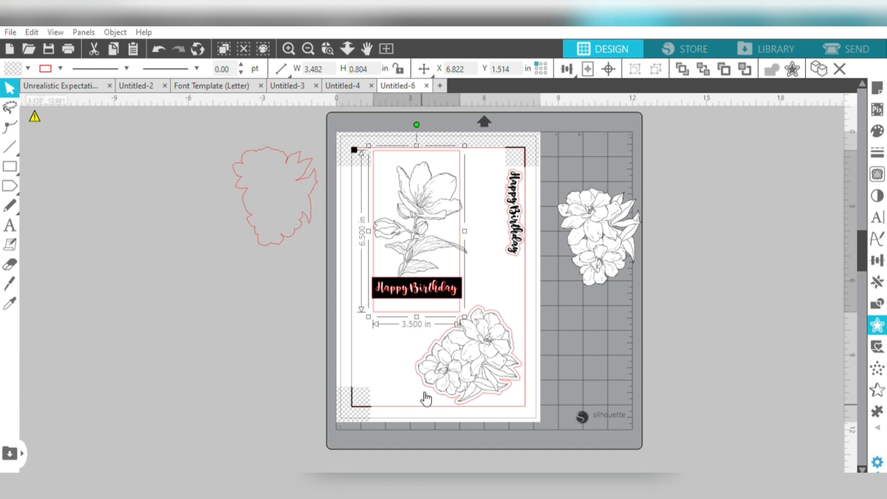
click(304, 340)
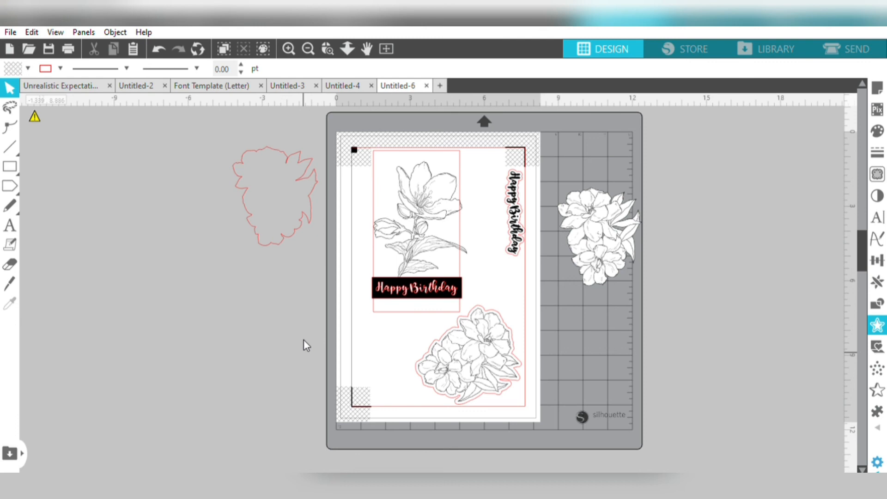